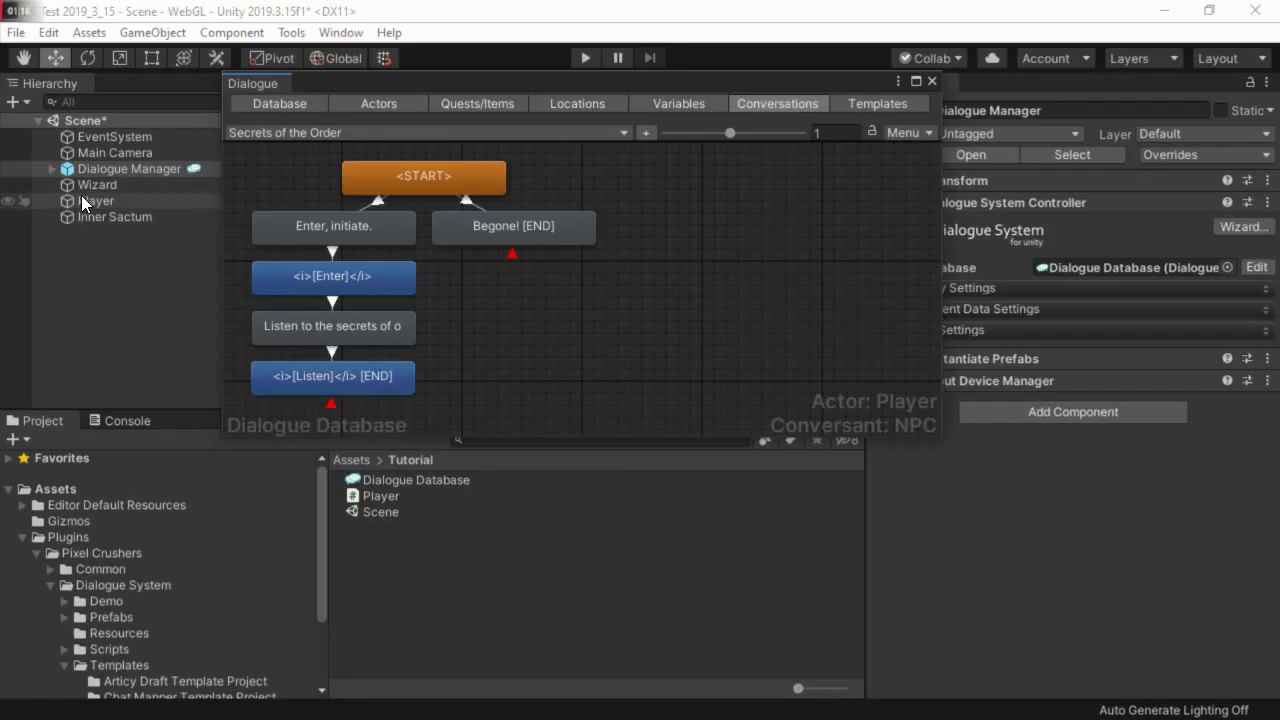
Inspect the Player's Current Garment and Xp fields, then select TemplateCustomLua in Templates > Scripts
click(84, 199)
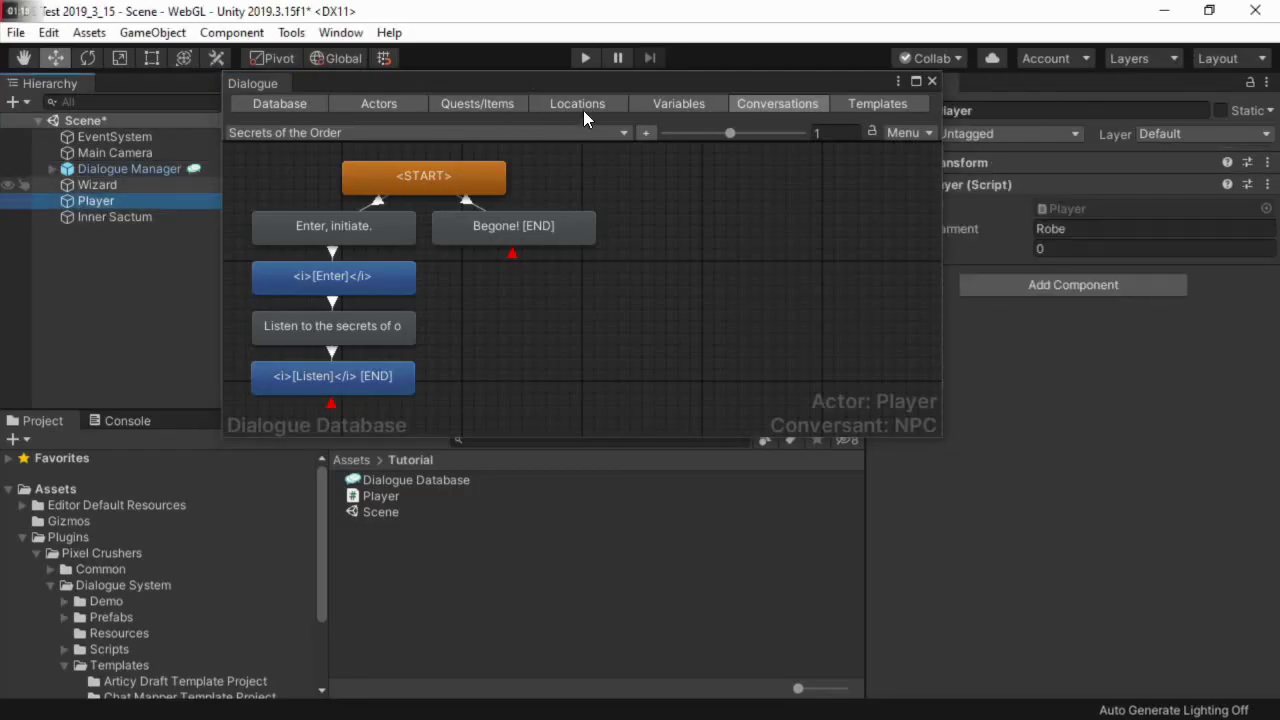
drag(576, 84, 499, 80)
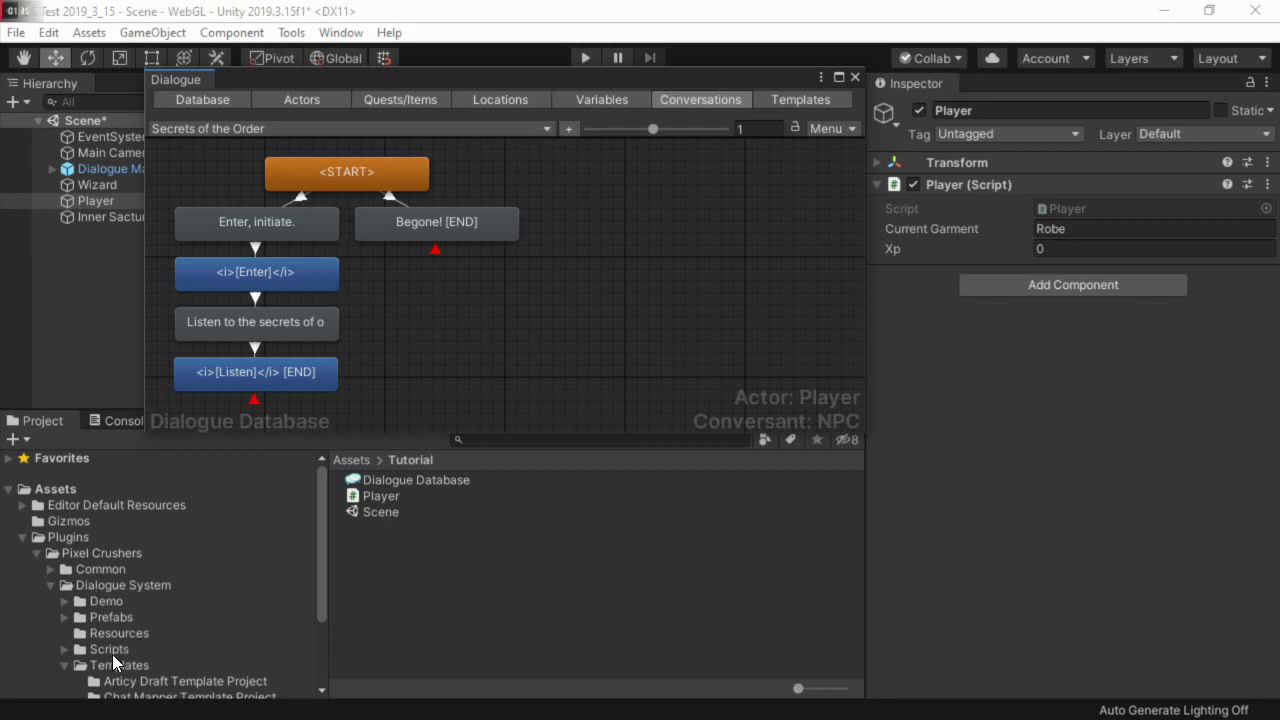
drag(320, 571, 342, 644)
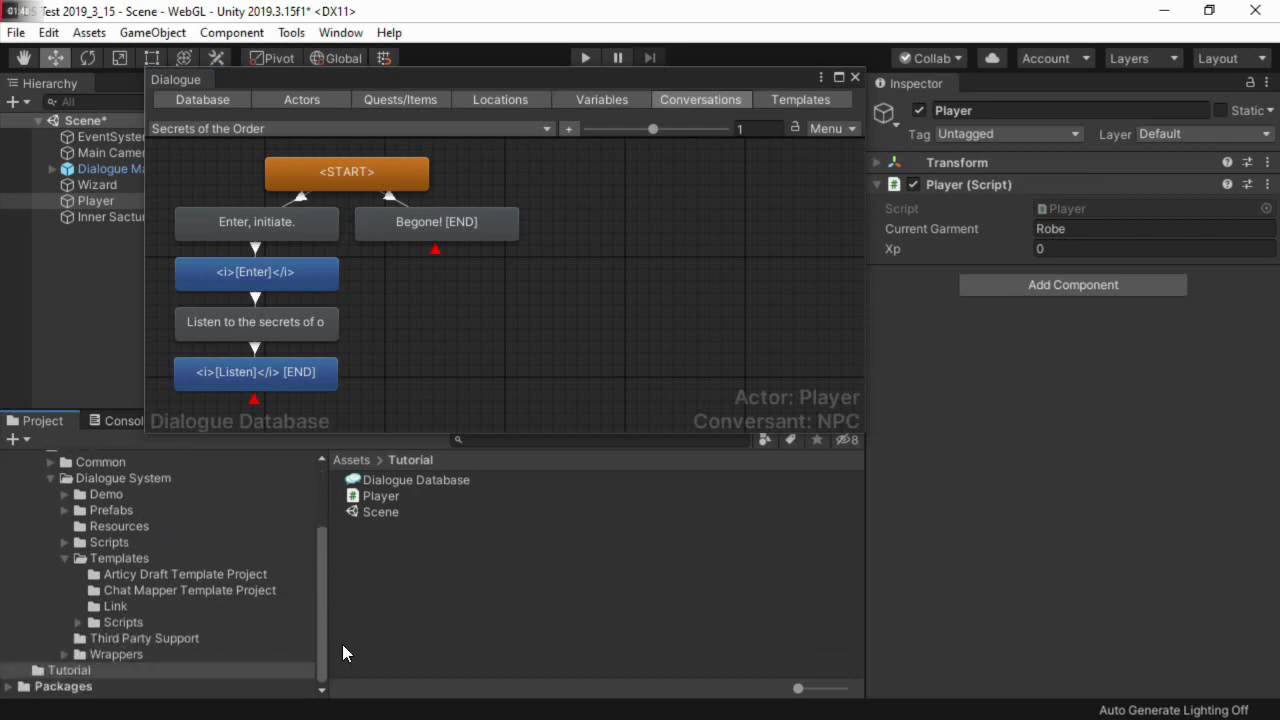
click(135, 622)
click(438, 575)
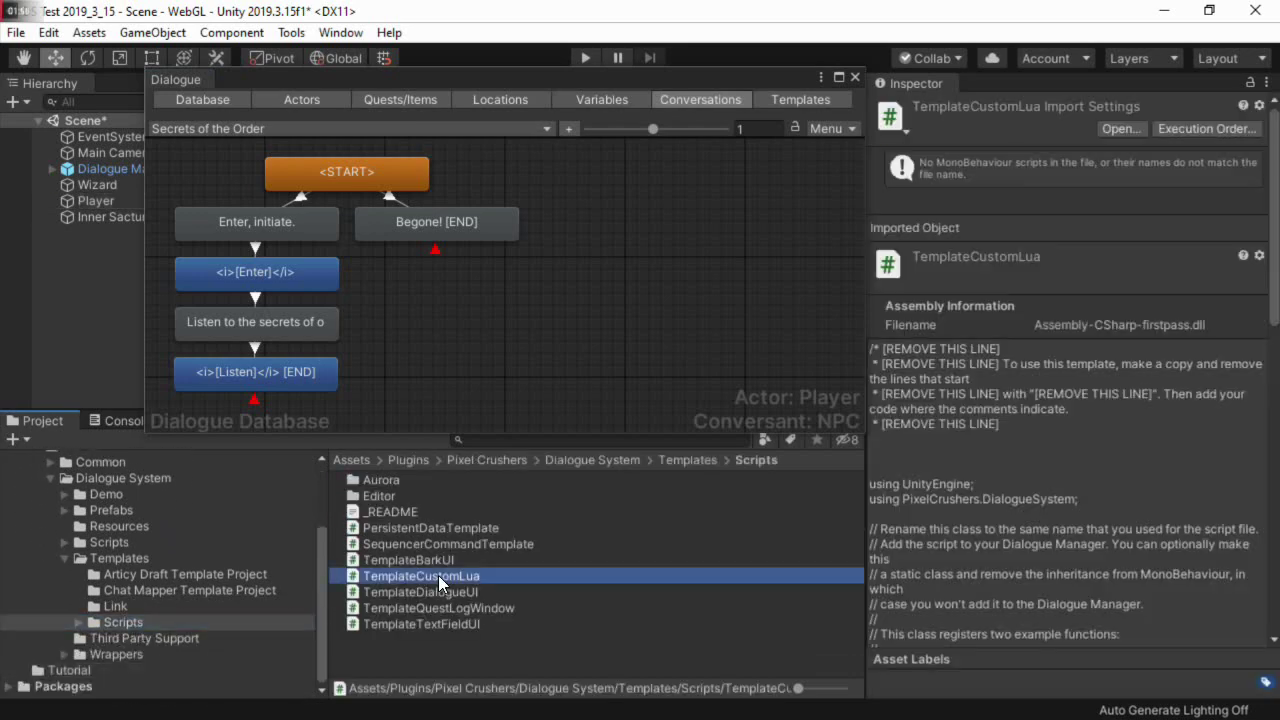
Open TemplateCustomLua in Visual Studio and scroll through its Lua.RegisterFunction examples
double_click(438, 575)
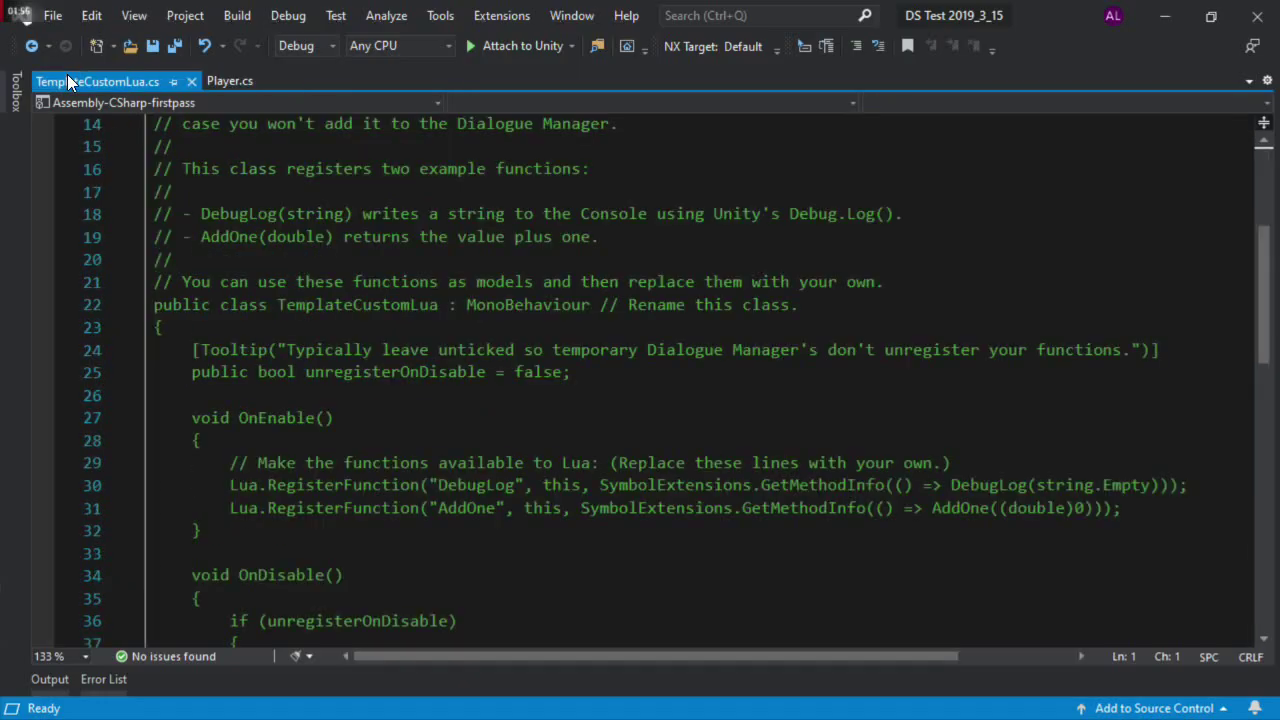
mouse_move(1264, 266)
mouse_down()
mouse_move(1274, 226)
mouse_move(1274, 252)
mouse_up()
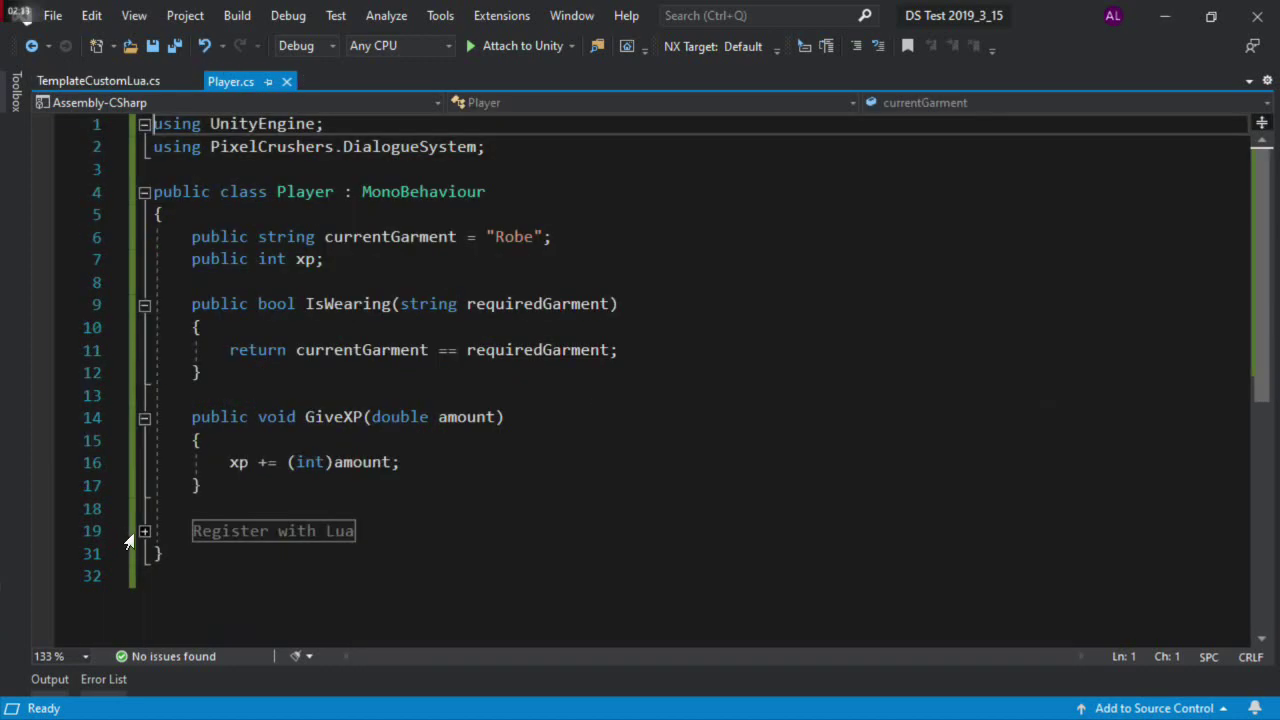
Expand Player.cs's Register with Lua region, highlight 'double', then select Unity's 'Enter, initiate.' node
click(140, 531)
scroll(648, 503, down, 2)
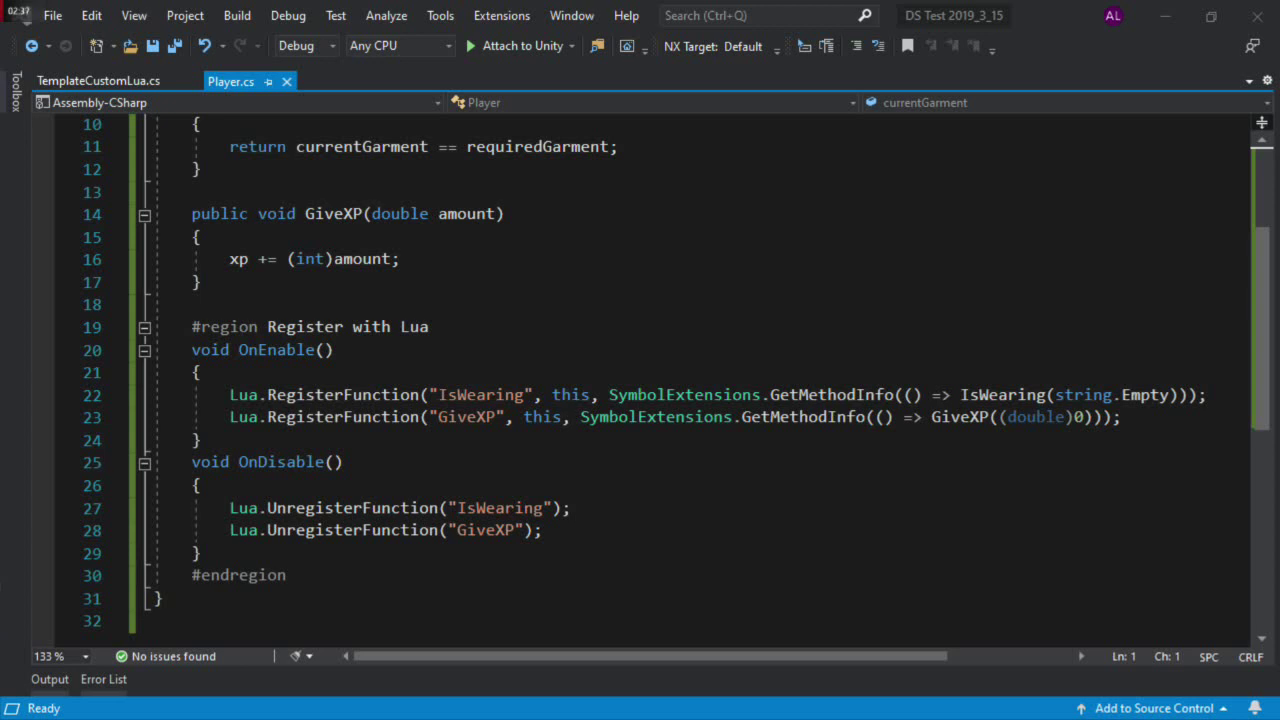
double_click(400, 213)
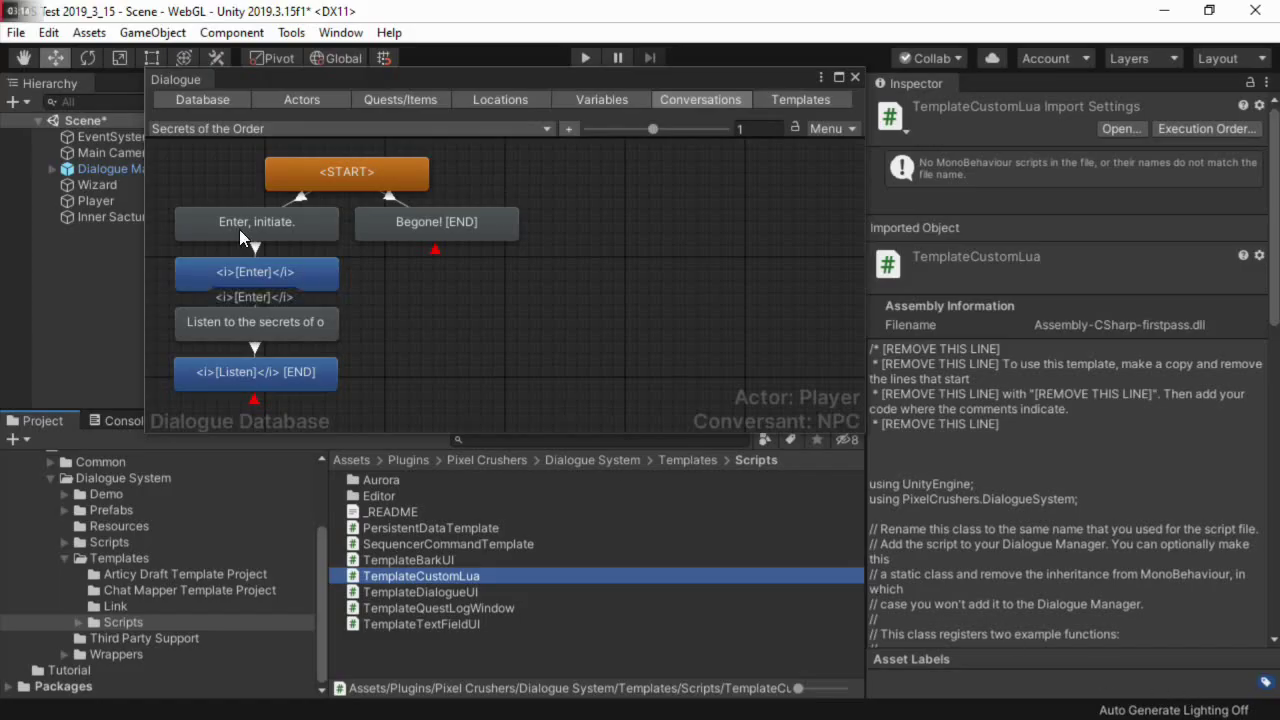
click(275, 222)
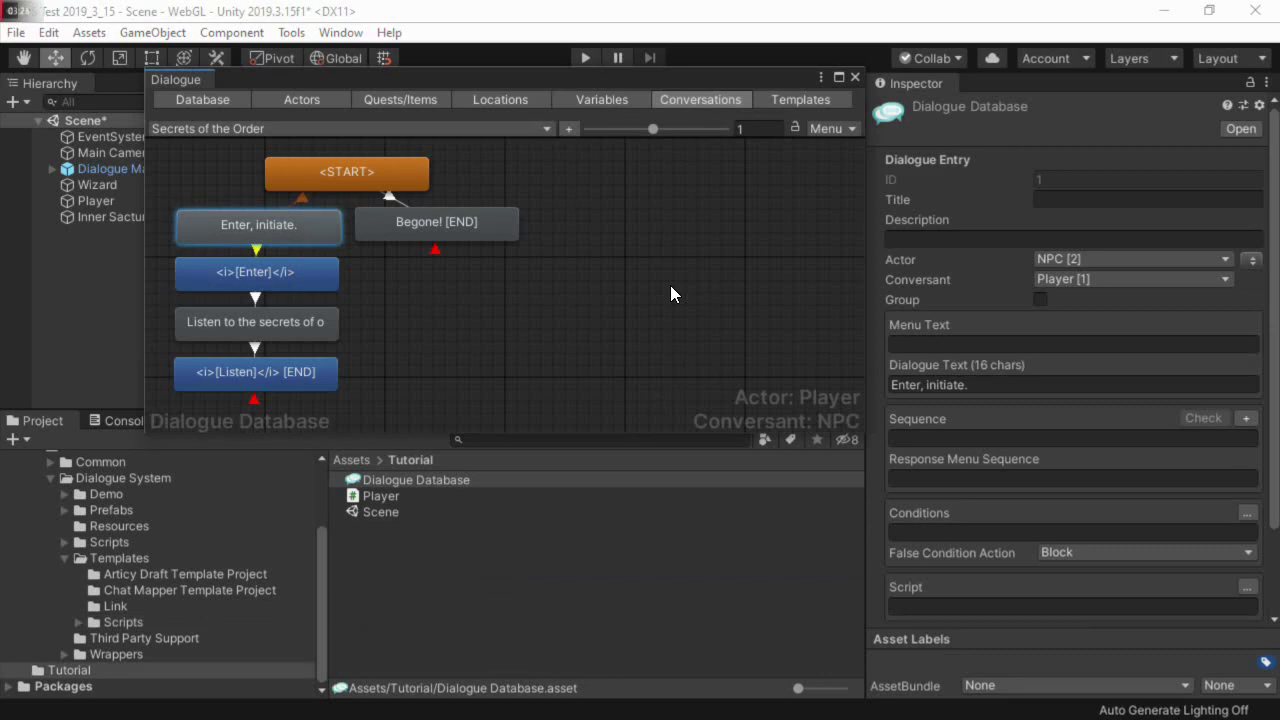
Create a Custom Lua Function Info asset with one condition function named IsWearing
right_click(463, 574)
mouse_move(600, 79)
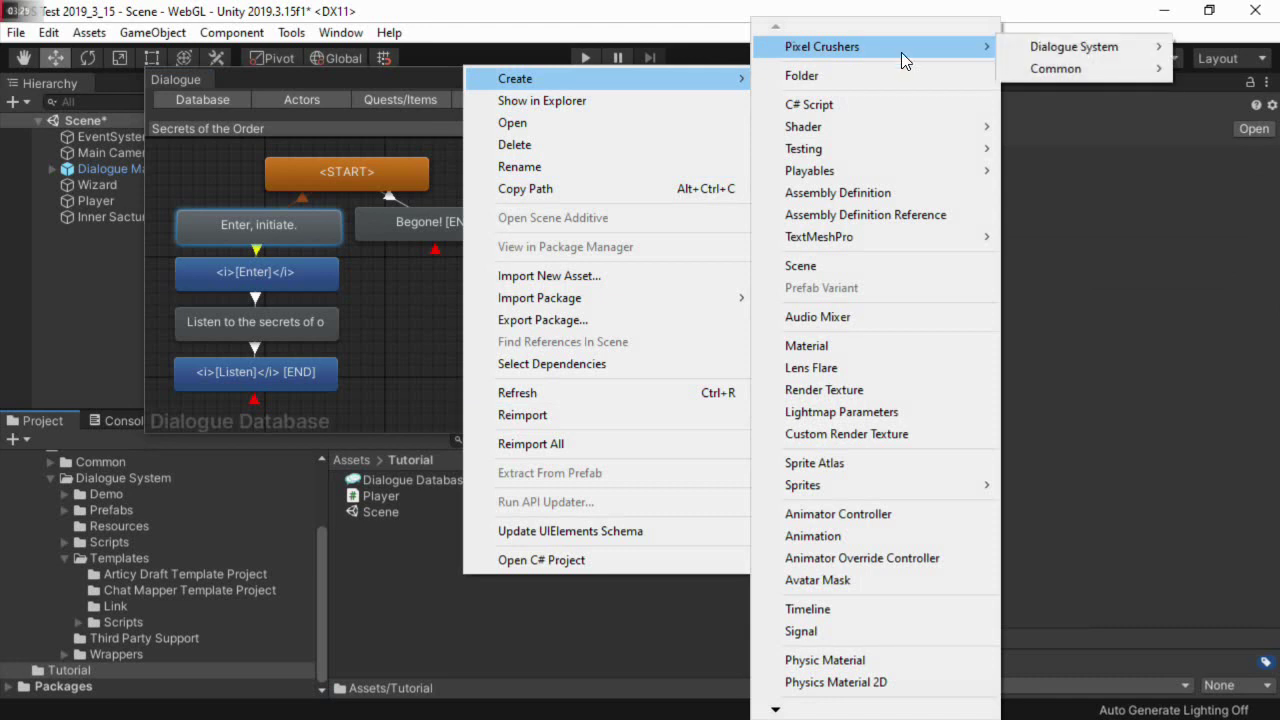
mouse_move(1074, 47)
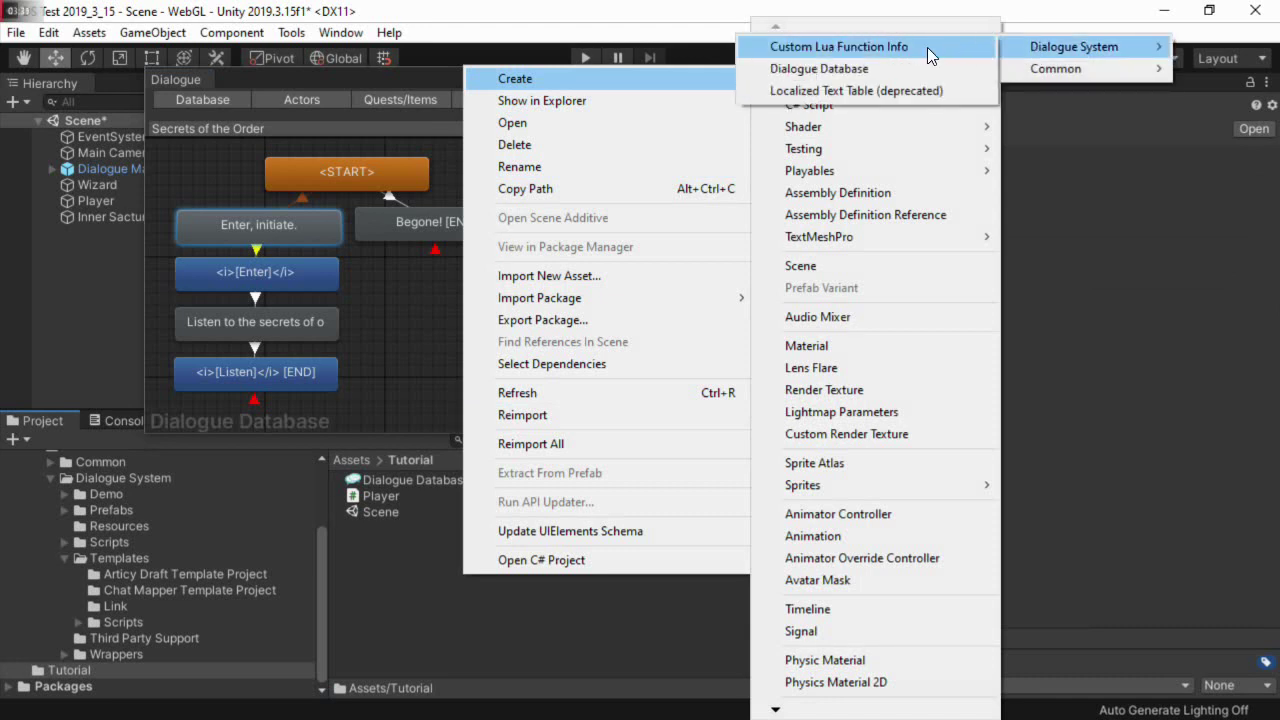
click(927, 47)
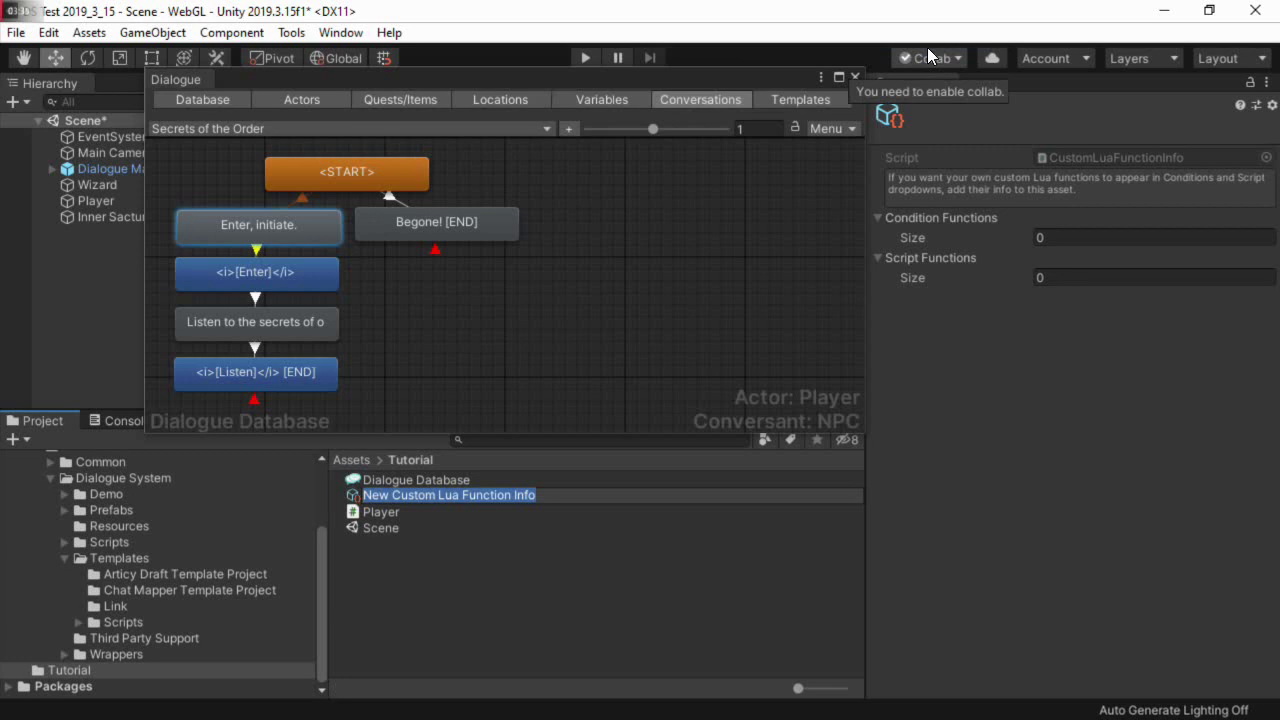
key(Return)
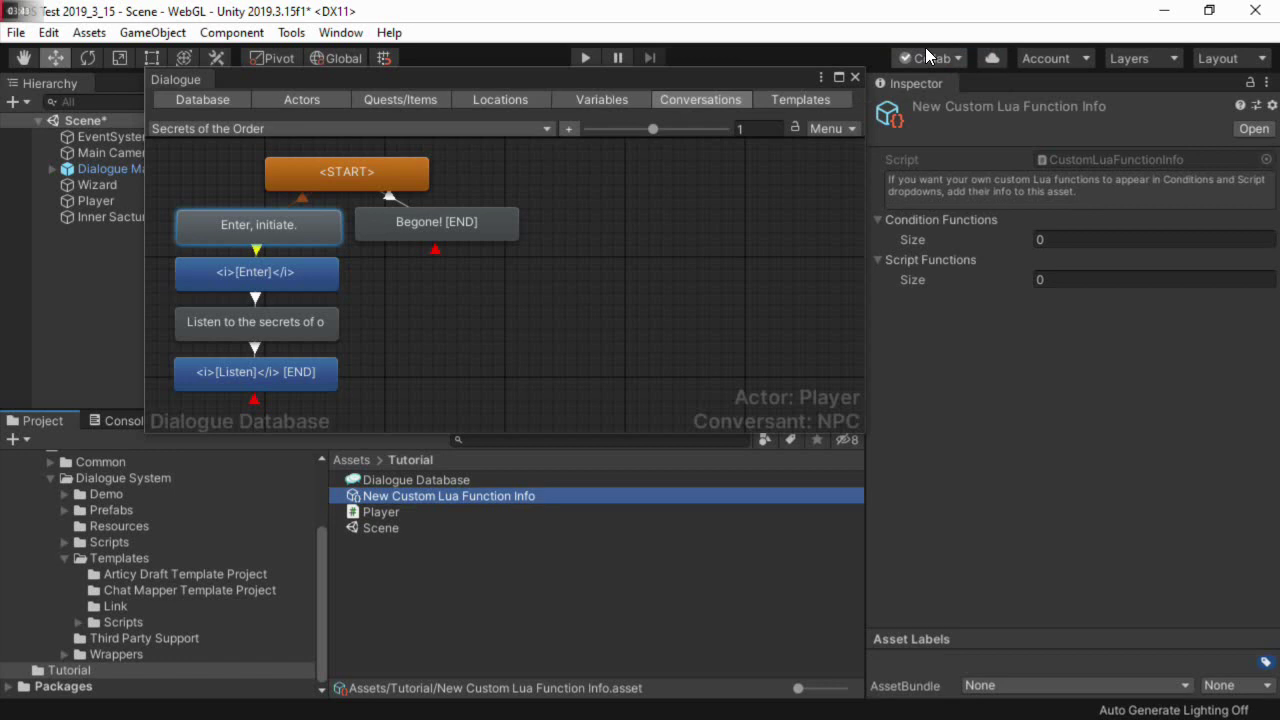
click(1050, 240)
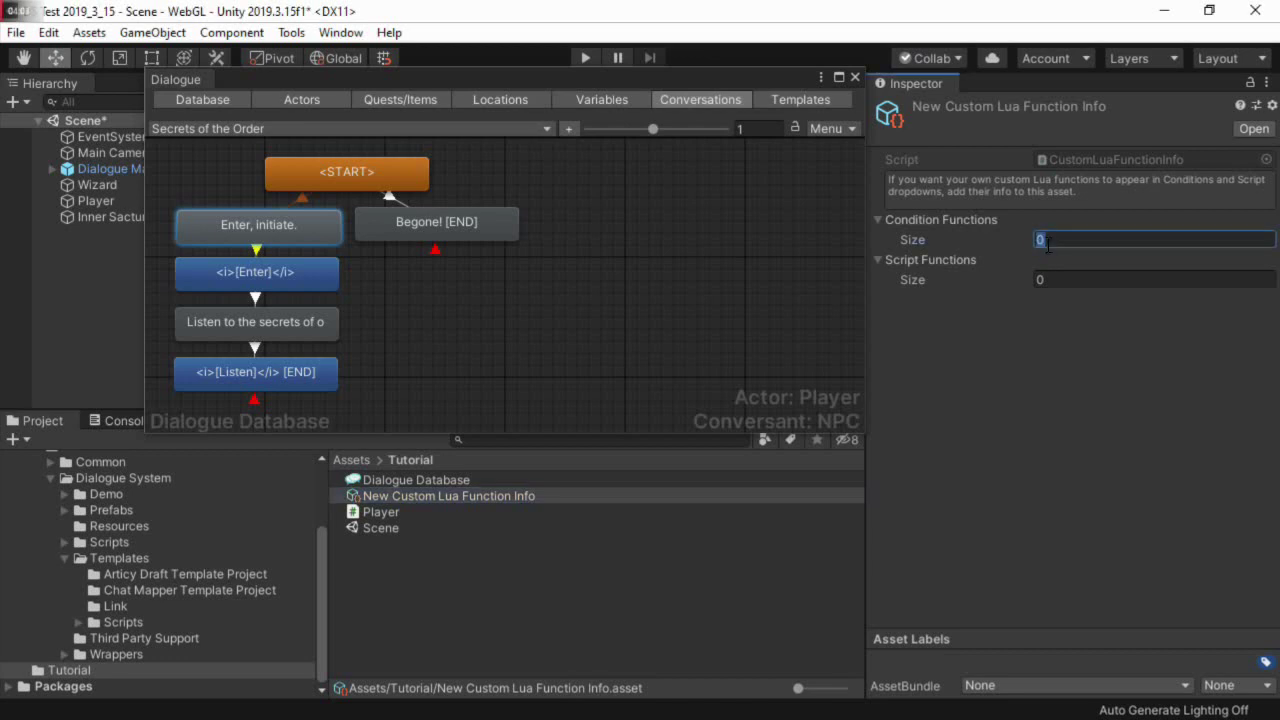
text(1)
key(Return)
click(1048, 279)
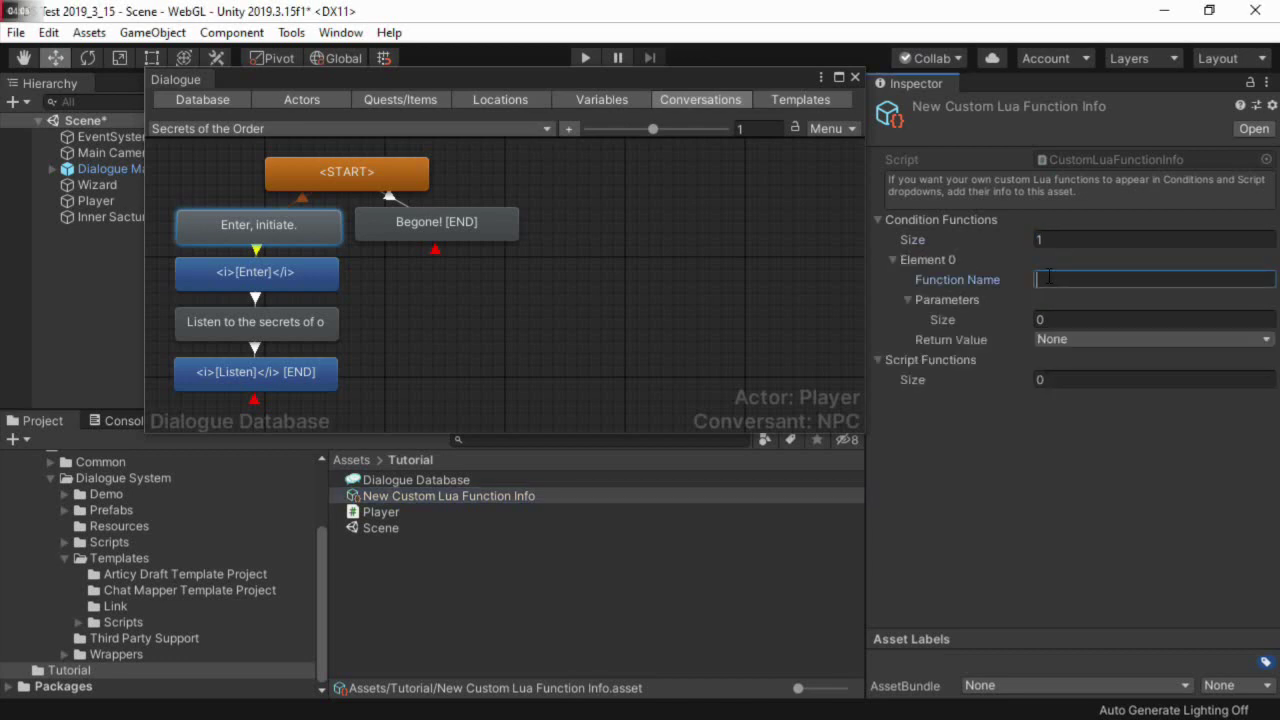
text(IsWearing)
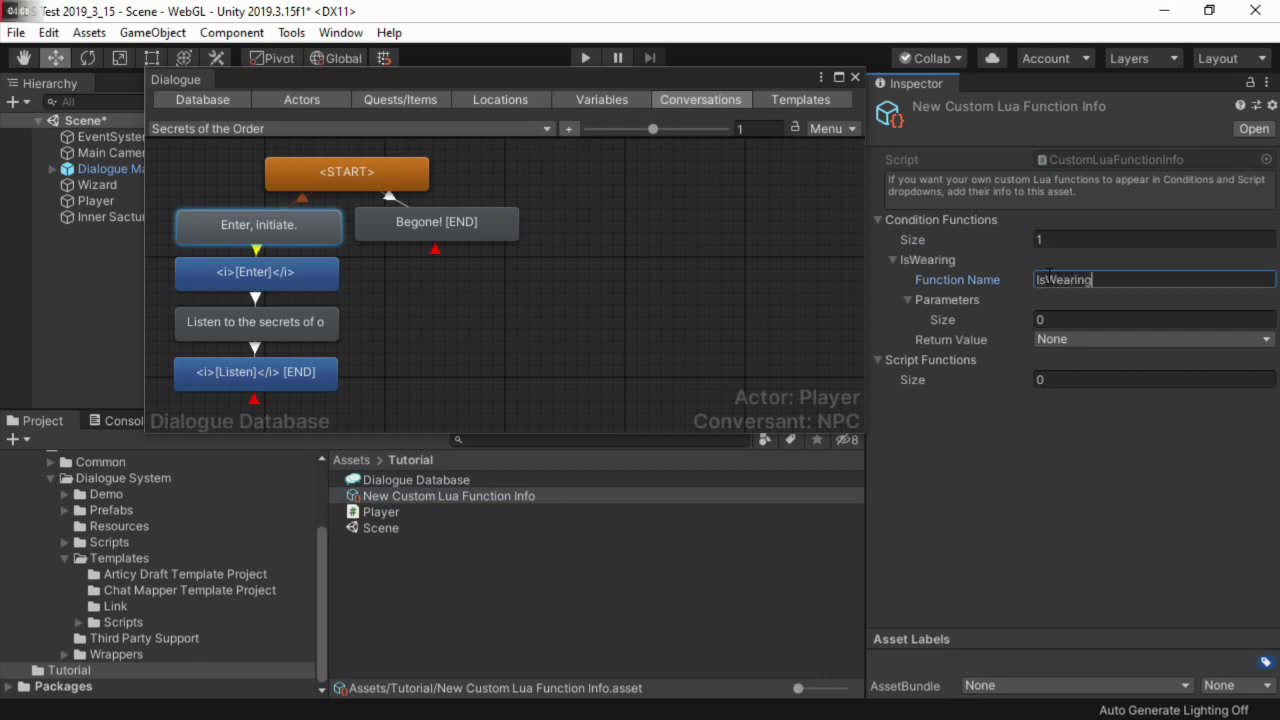
Give IsWearing one String parameter and a Bool return, and rename it Player/IsWearing
click(1058, 319)
text(1)
key(Return)
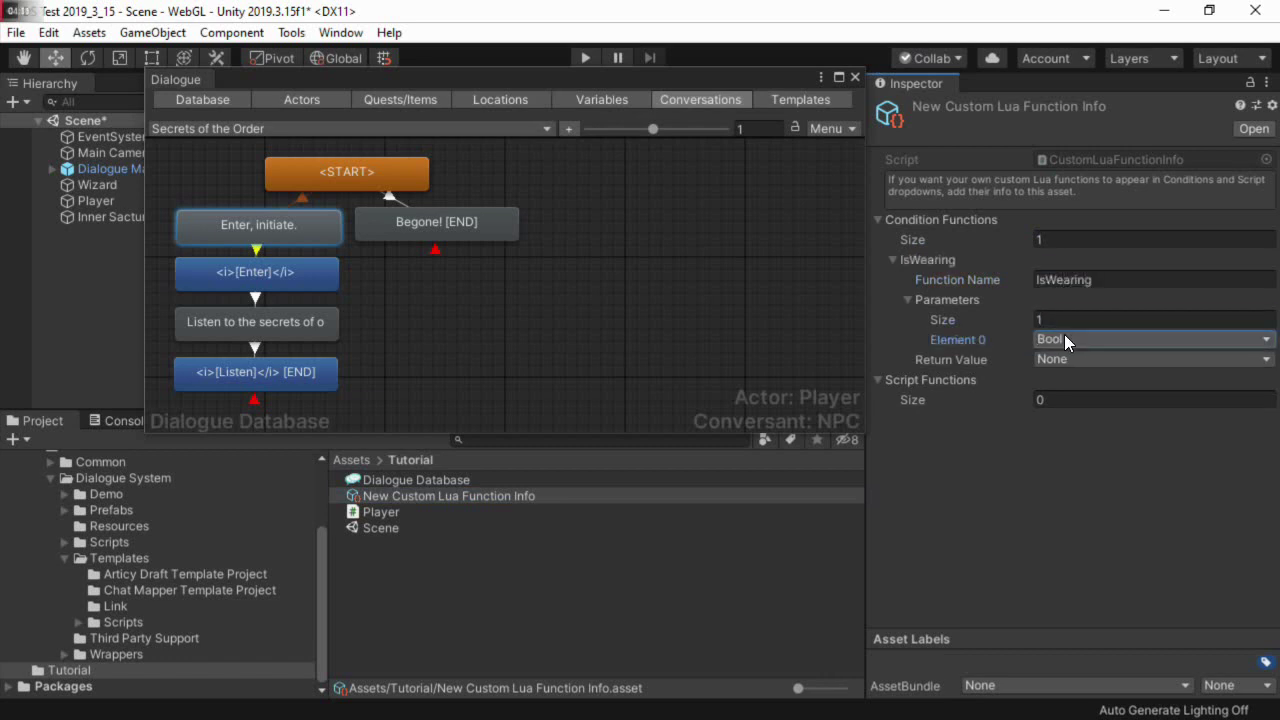
click(1065, 339)
click(1082, 404)
click(1059, 358)
click(1078, 405)
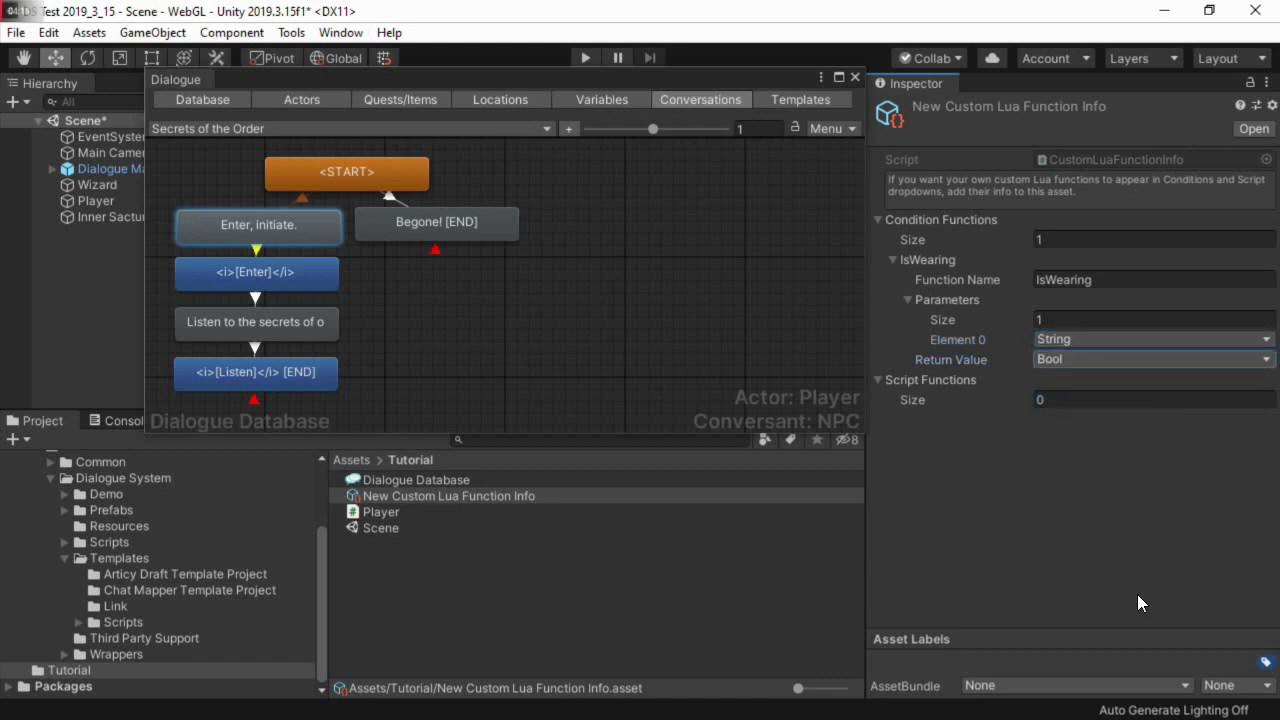
click(1120, 279)
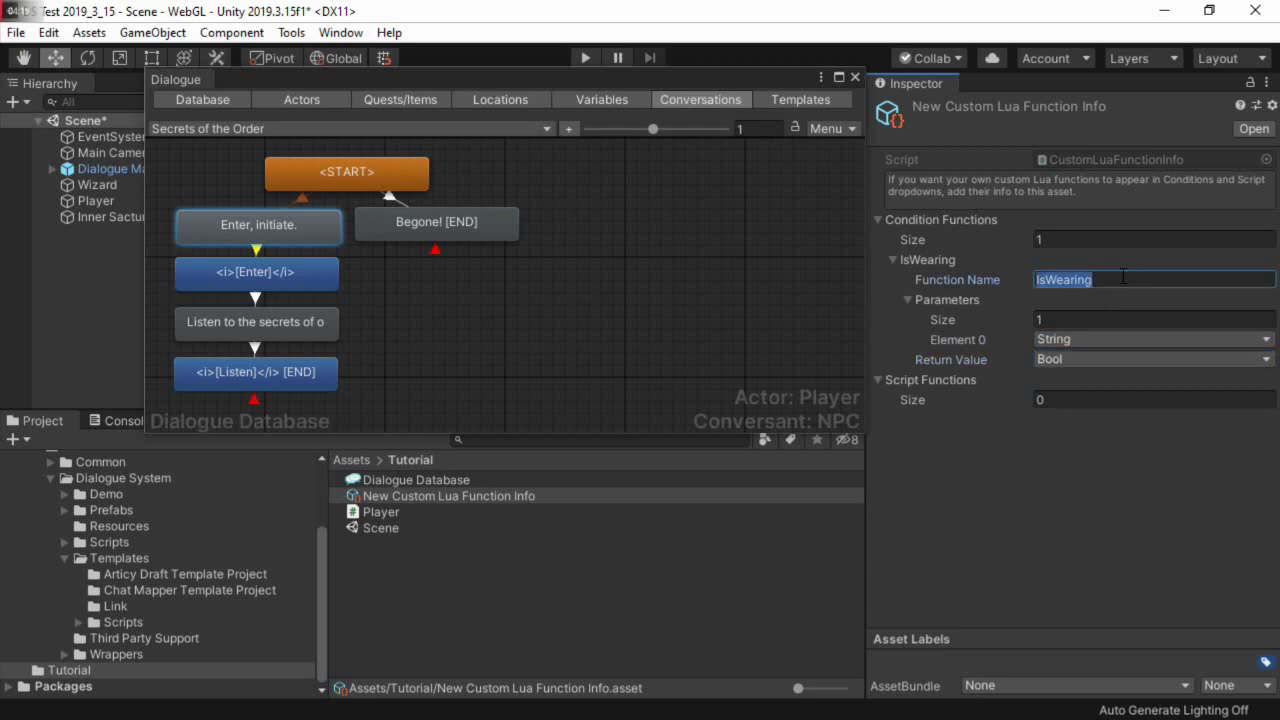
key(Home)
text(Player/)
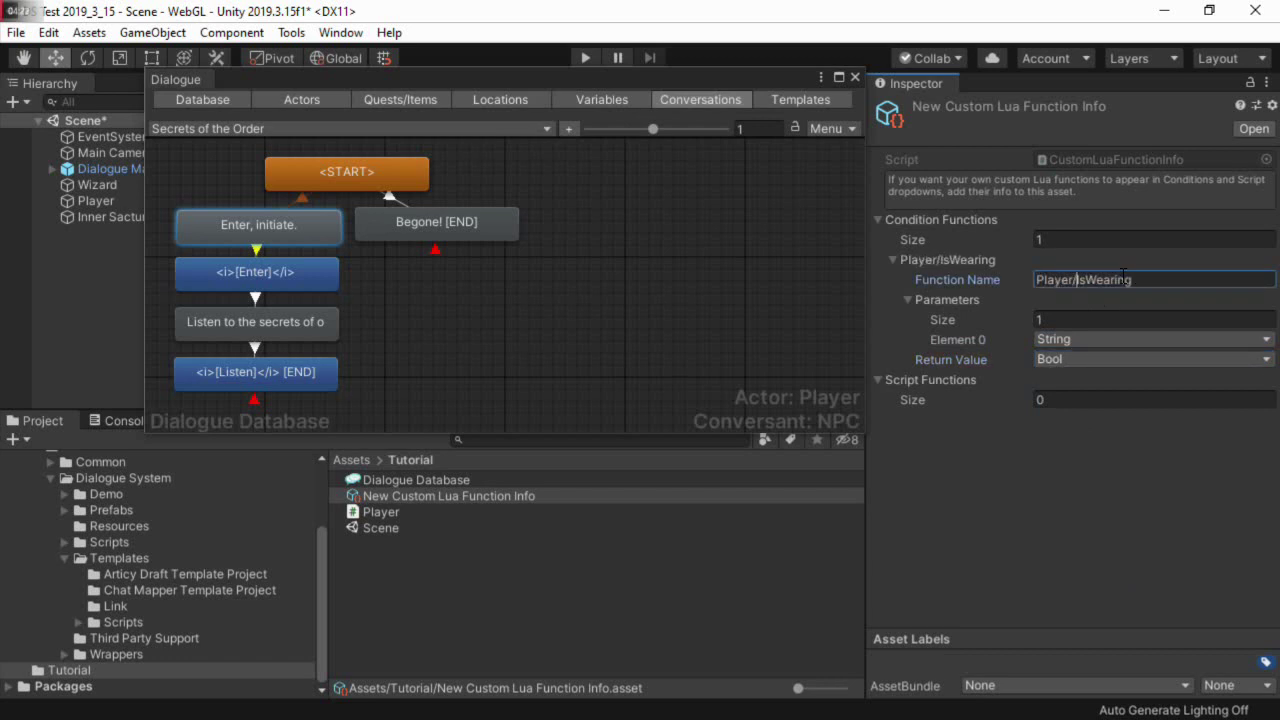
Add one script function GiveXP taking a single Double parameter
click(1059, 400)
text(1)
key(Return)
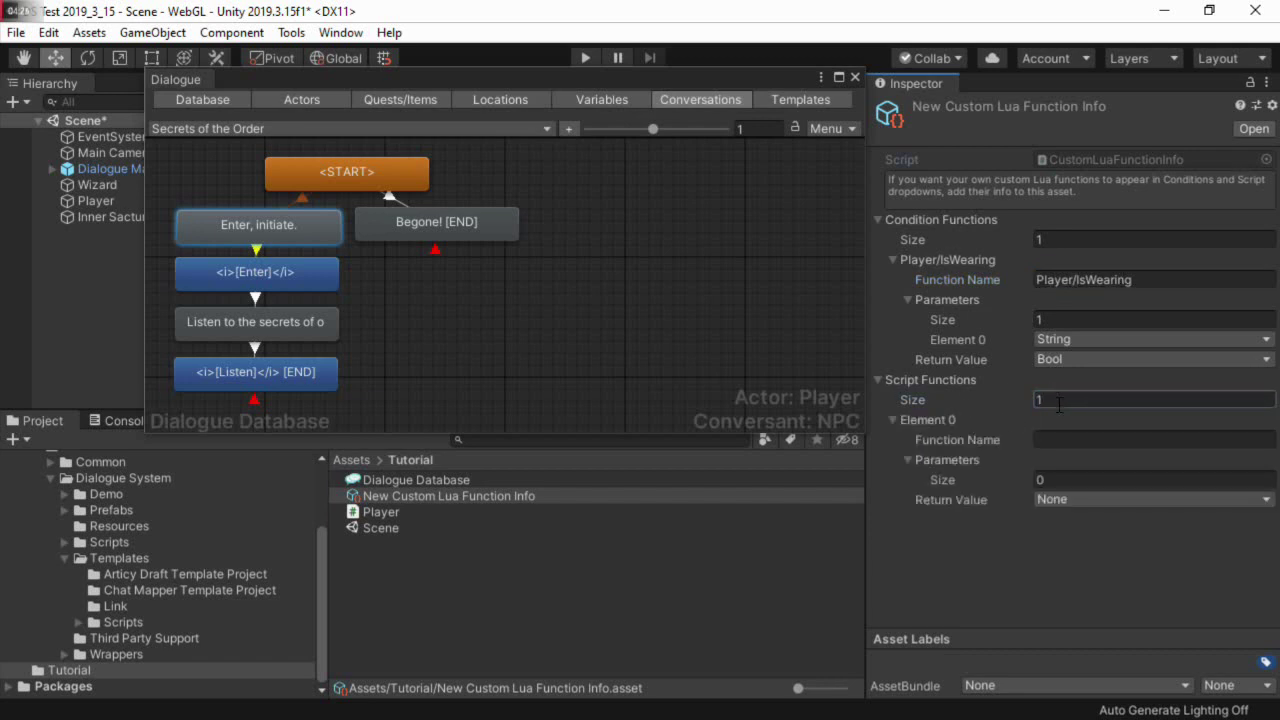
click(1063, 444)
text(Give)
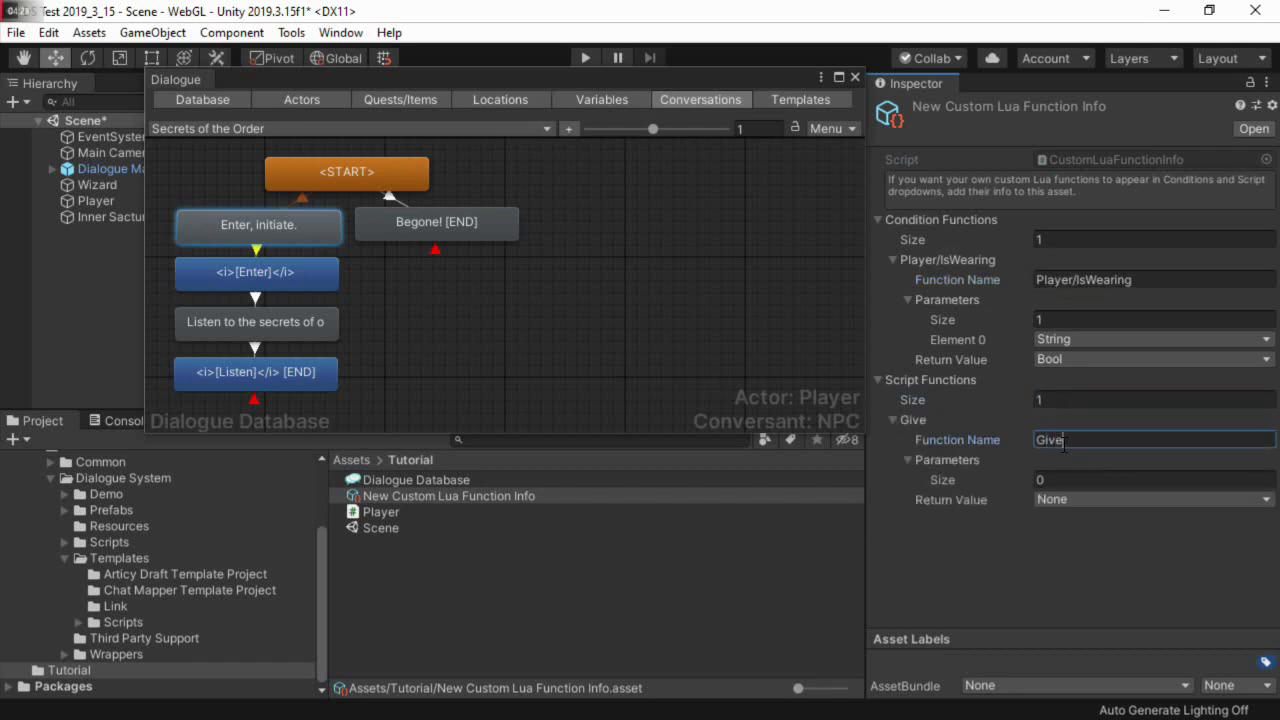
text(XP)
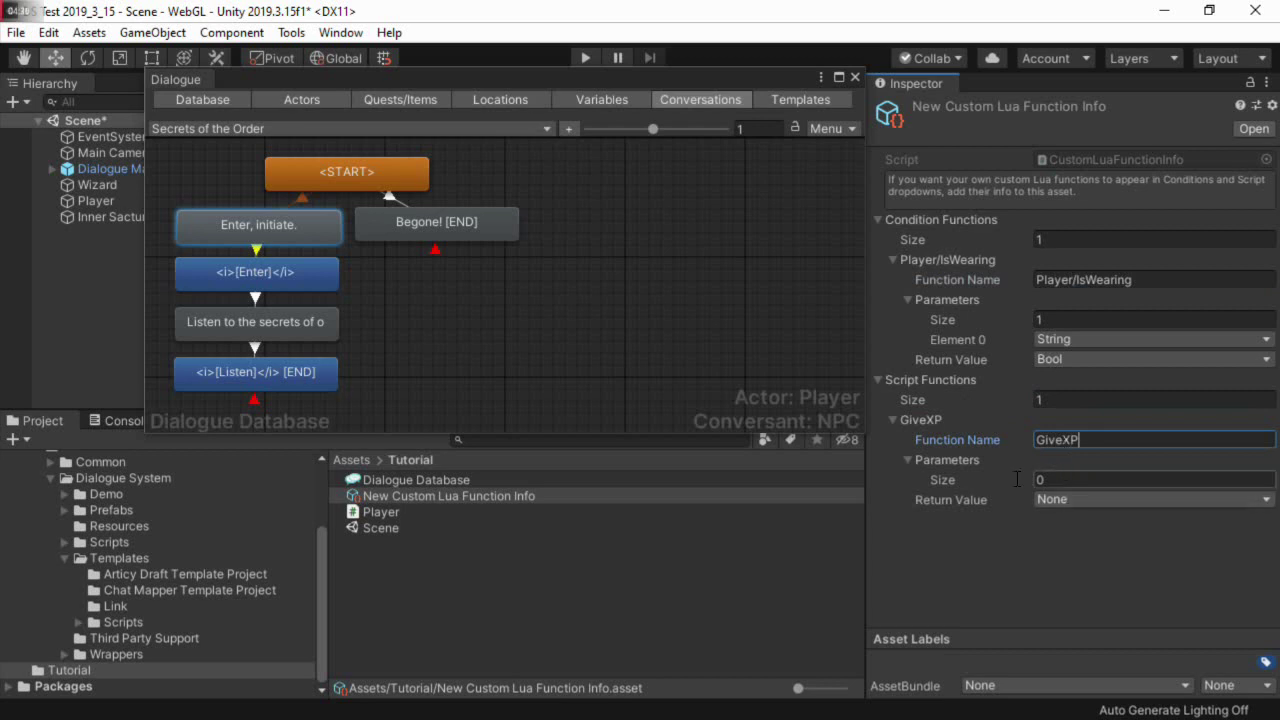
click(1066, 478)
text(1)
key(Return)
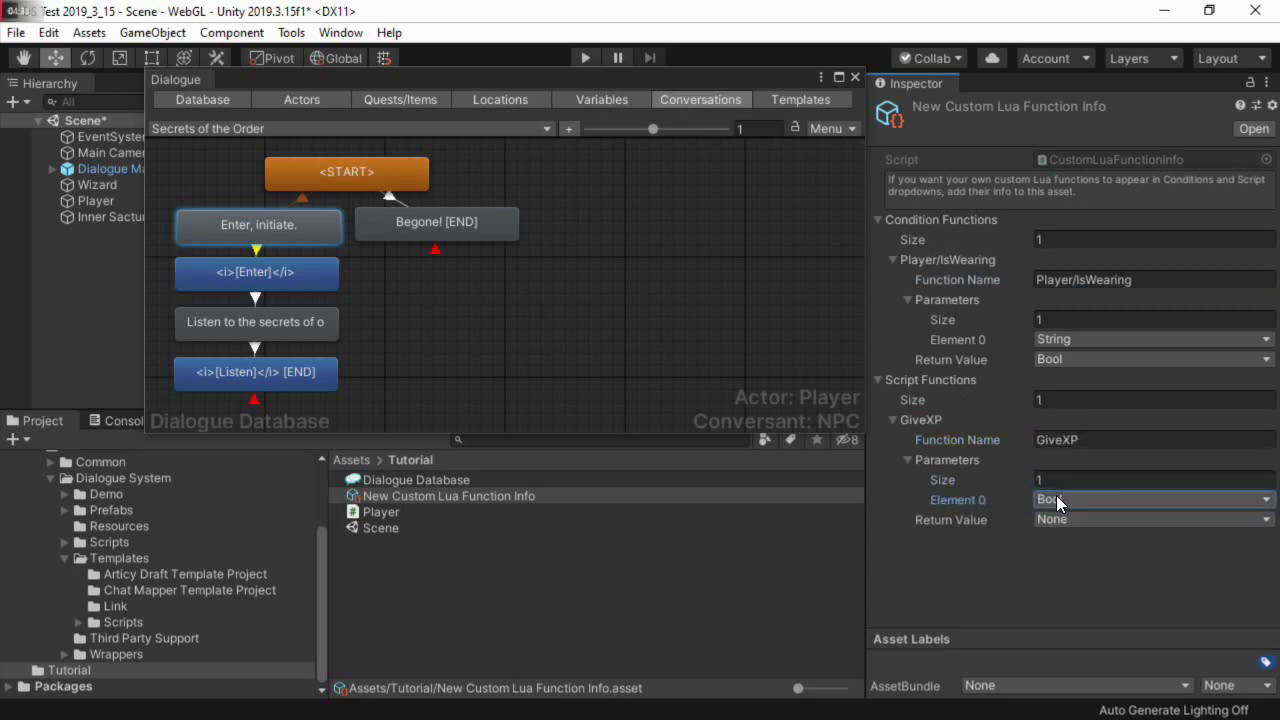
click(1053, 500)
click(1068, 318)
click(1036, 620)
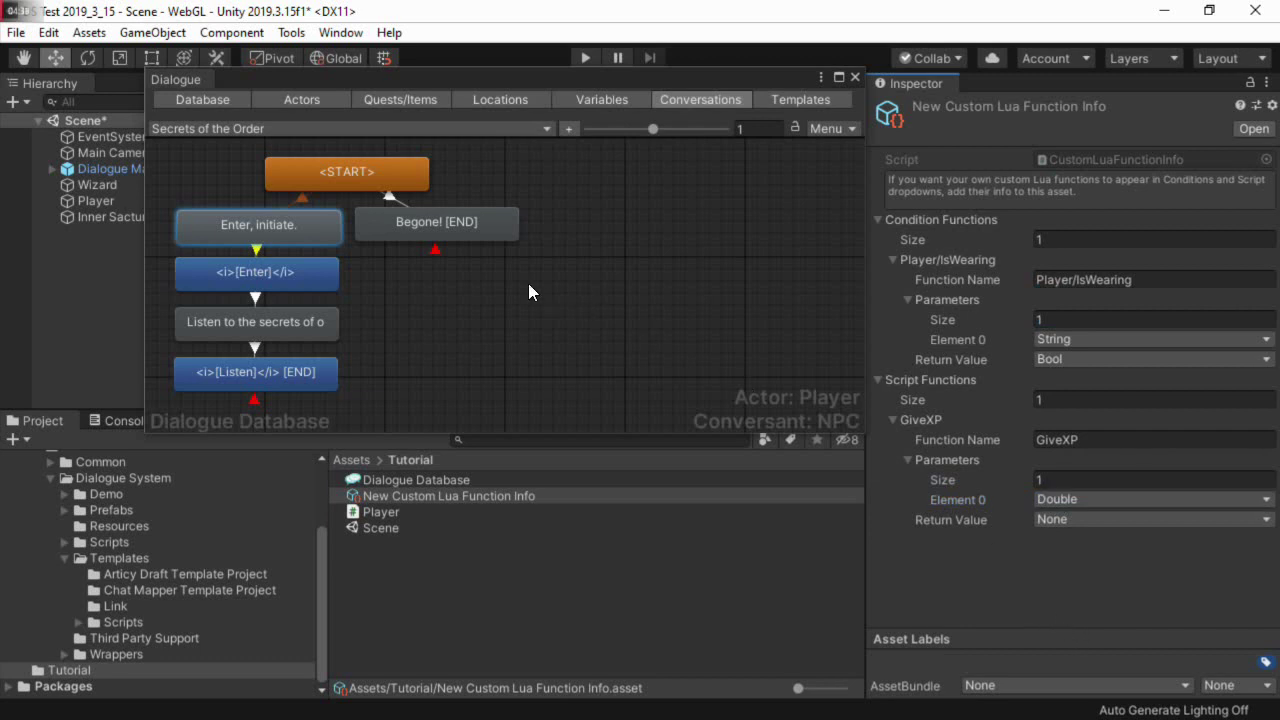
Give 'Enter, initiate.' the condition Player/IsWearing("Robe") is true
click(308, 229)
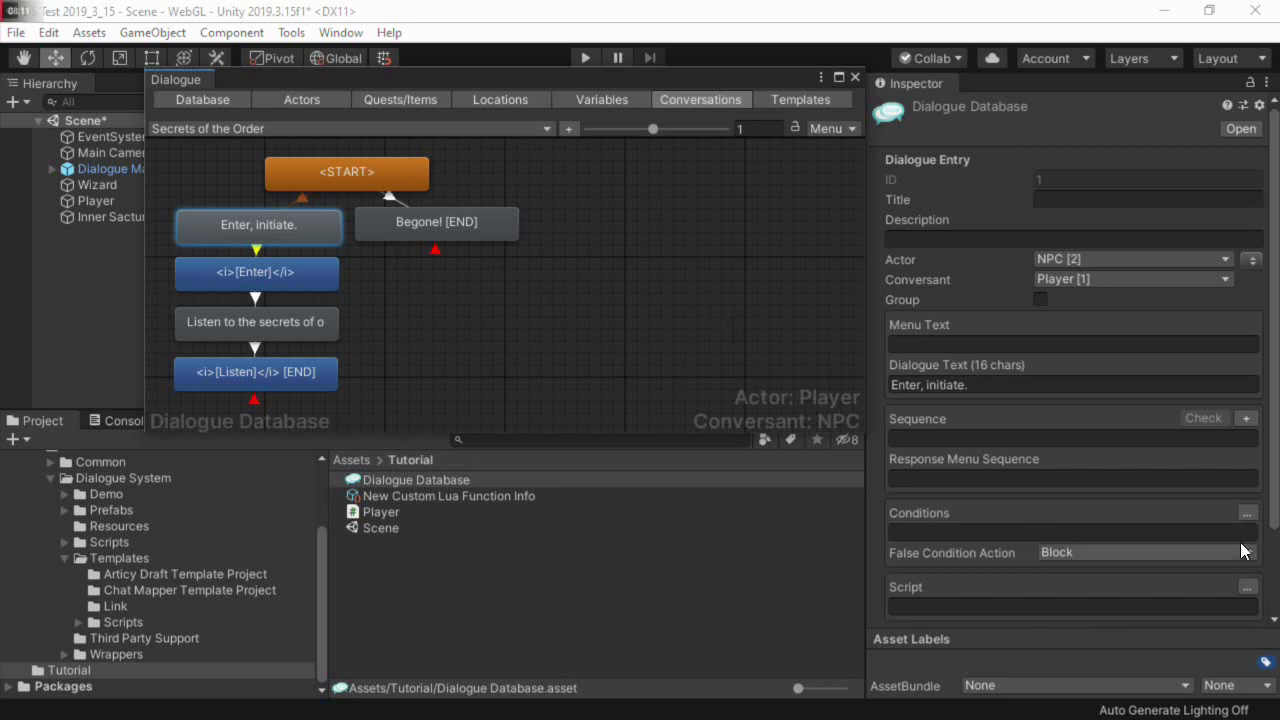
click(1246, 513)
click(894, 535)
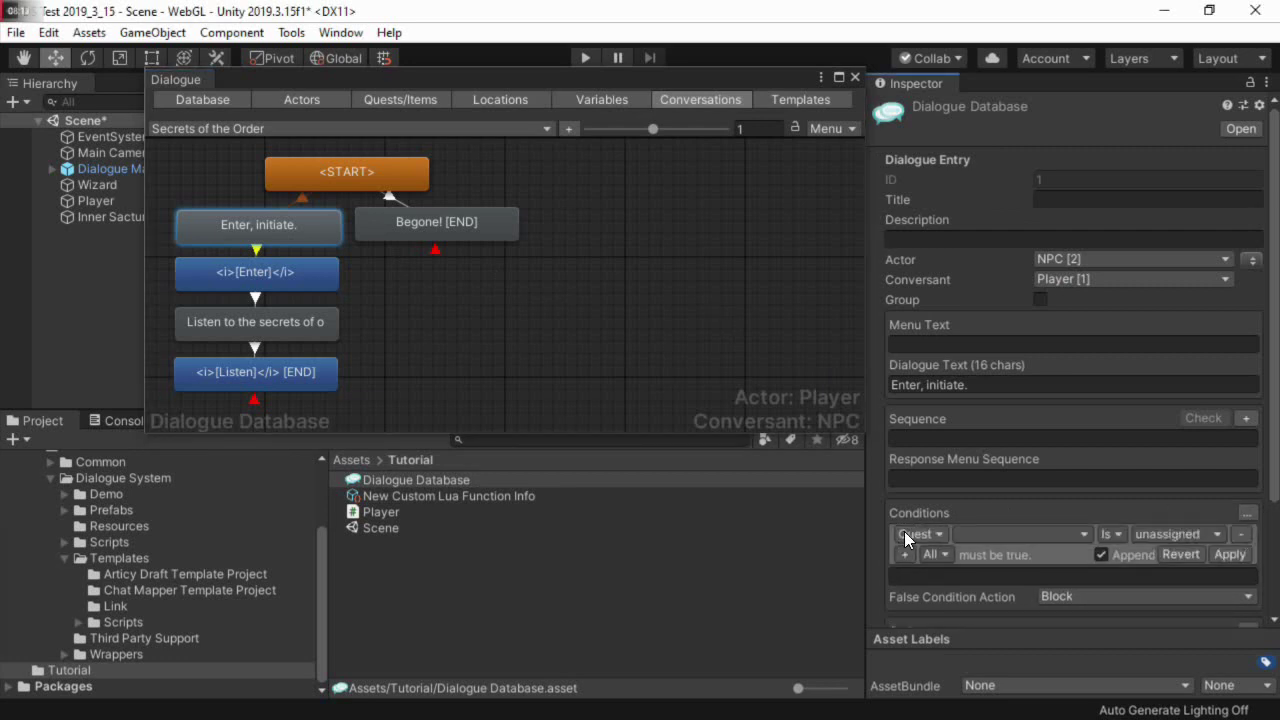
click(940, 507)
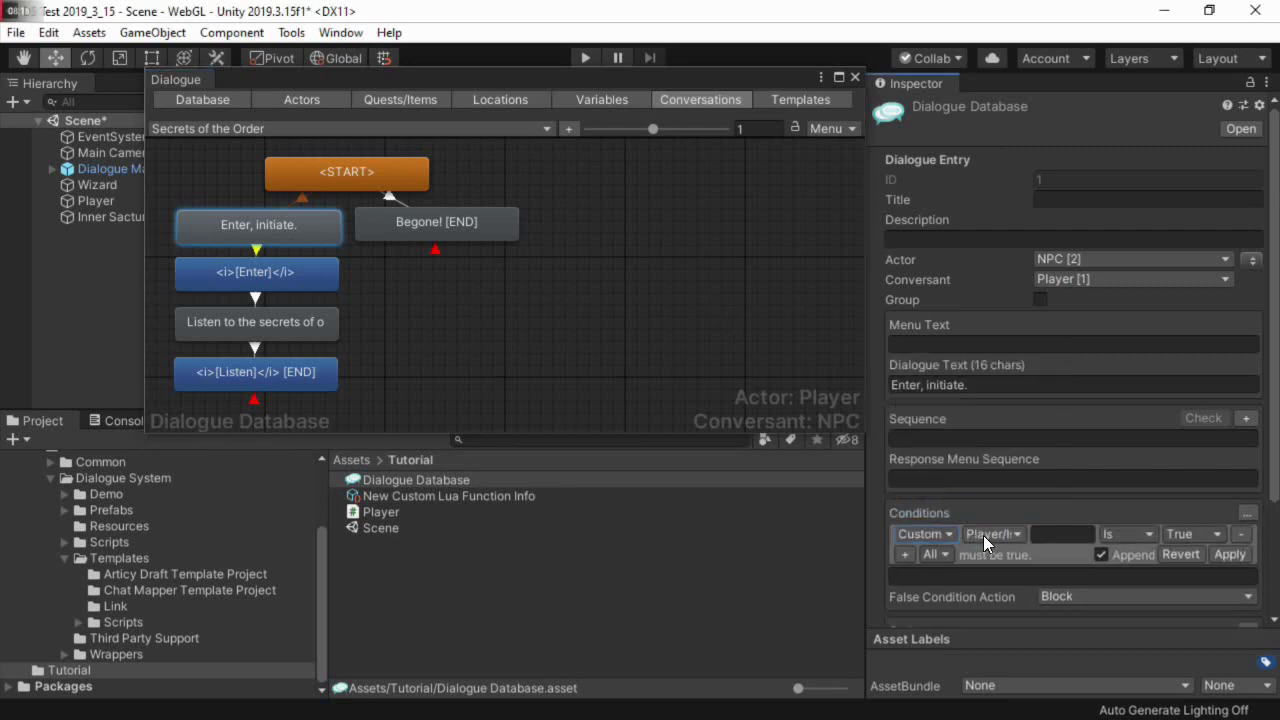
click(983, 535)
click(1128, 556)
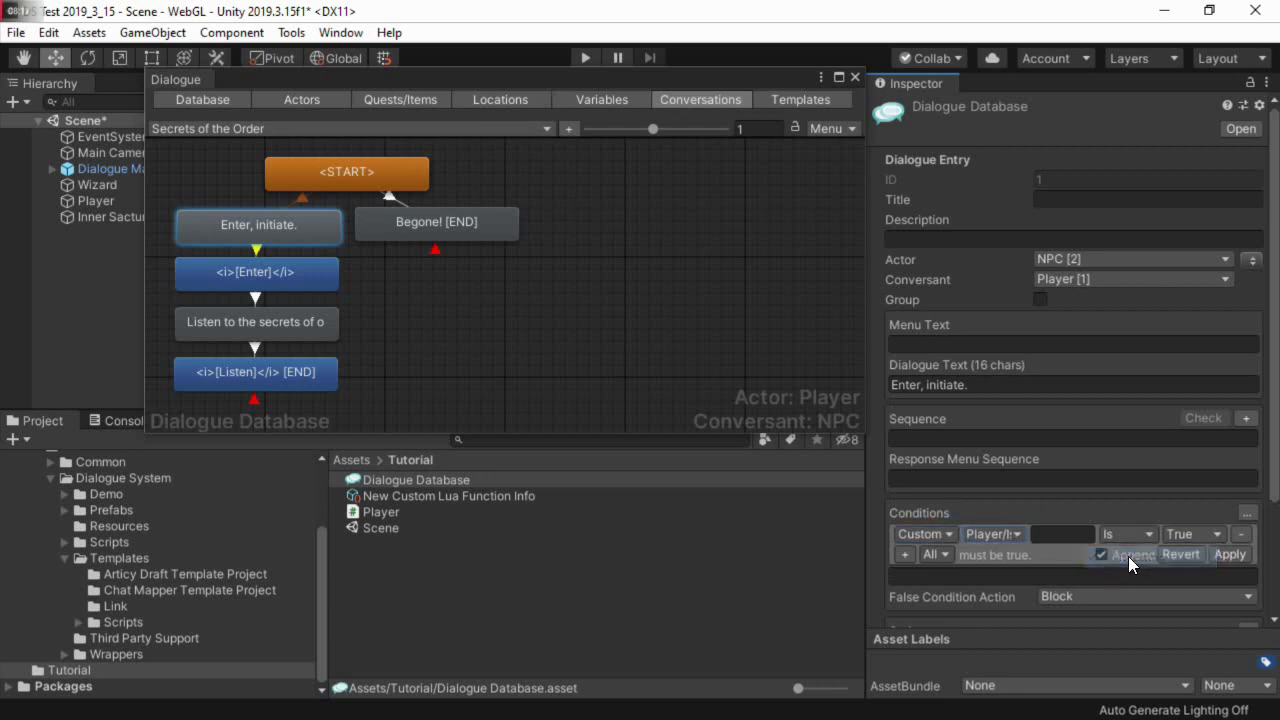
click(1066, 536)
text(R)
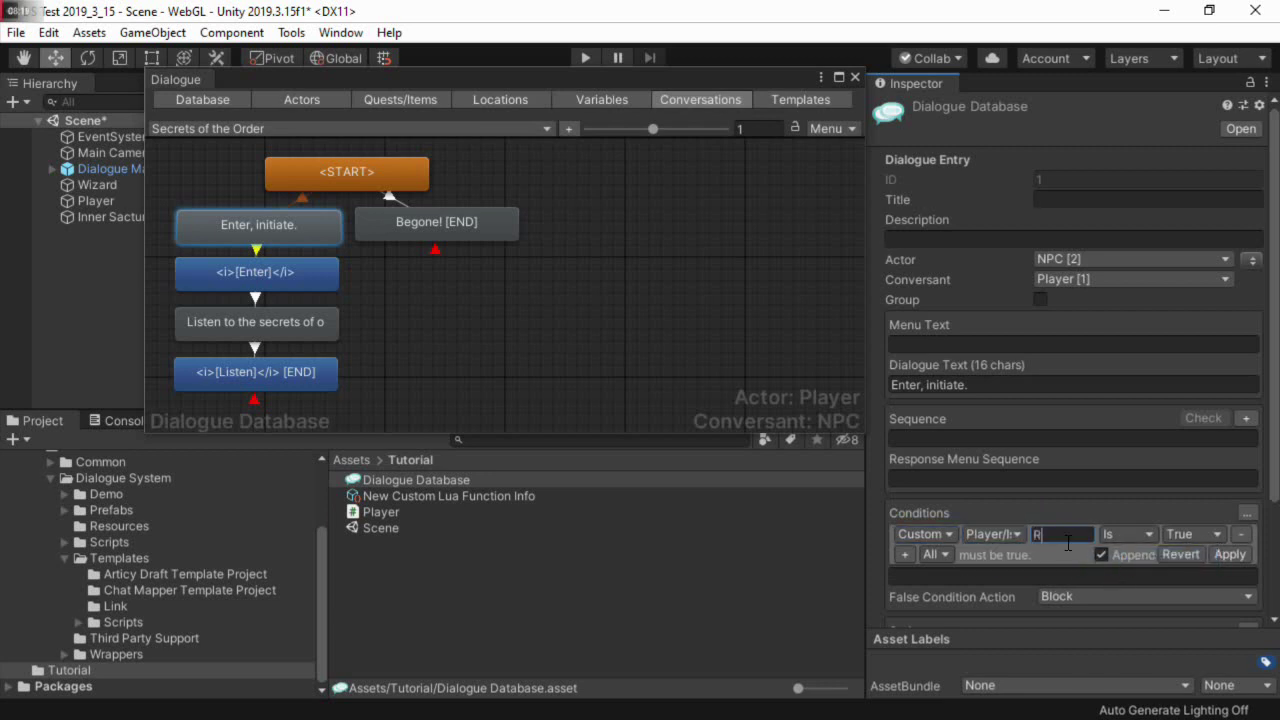
text(obe)
click(1232, 556)
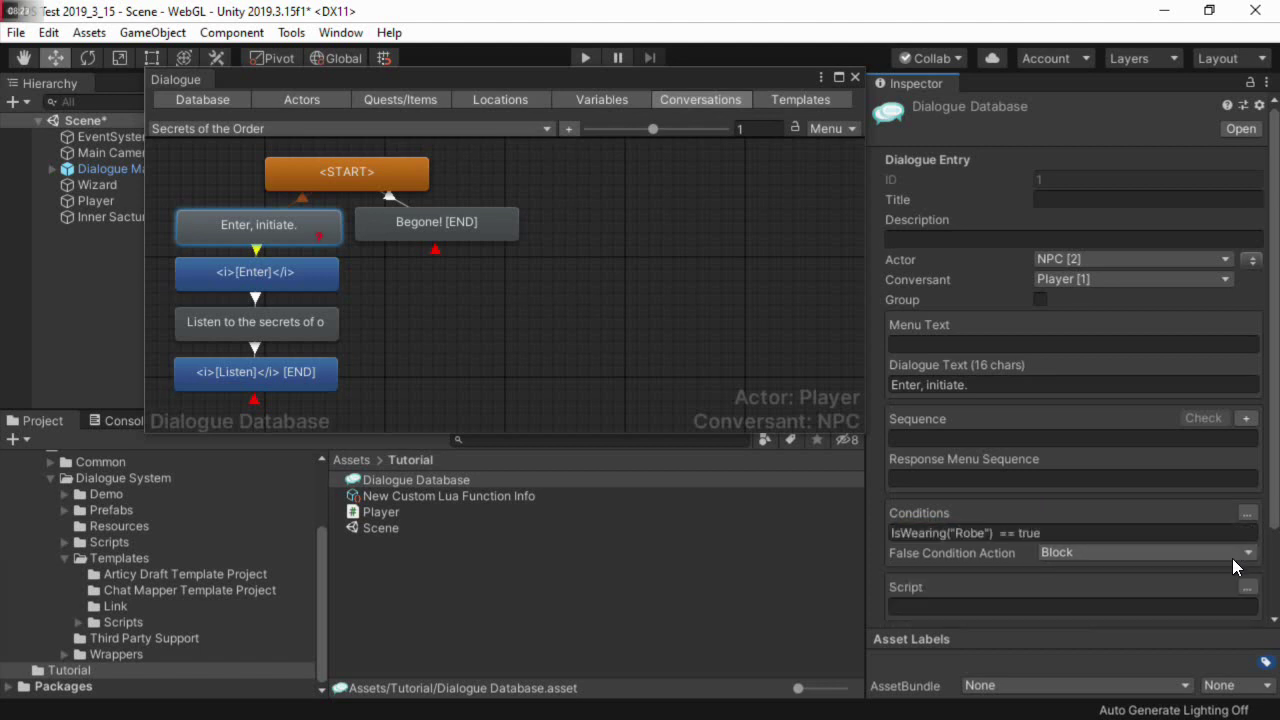
Give 'Begone!' the condition Player/IsWearing("Robe") is not true
click(496, 232)
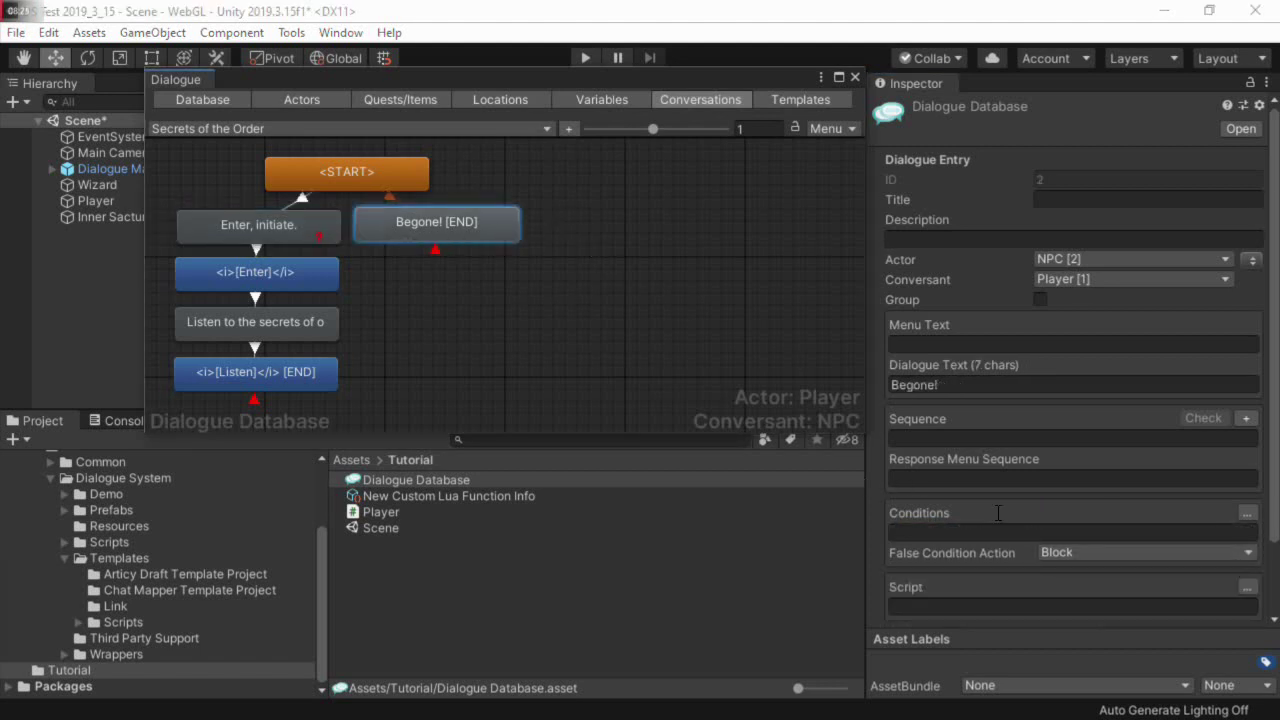
click(1243, 514)
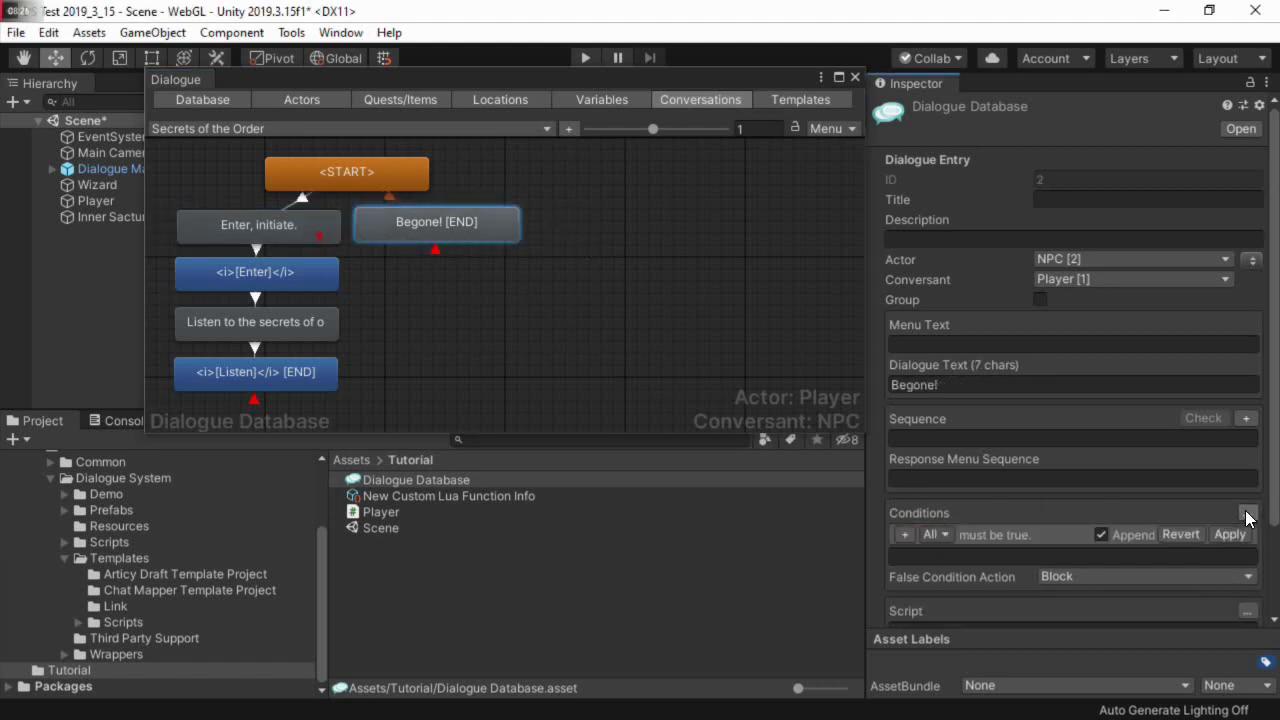
click(899, 531)
click(980, 534)
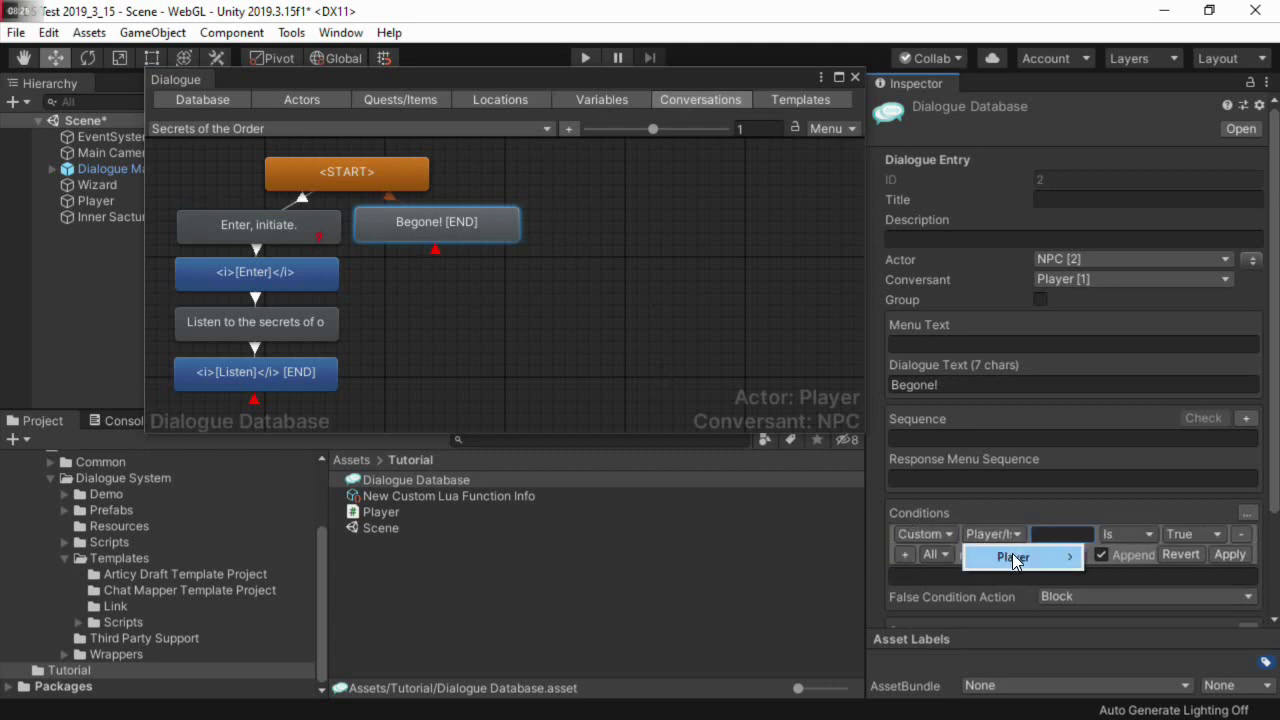
mouse_move(1015, 557)
click(1120, 558)
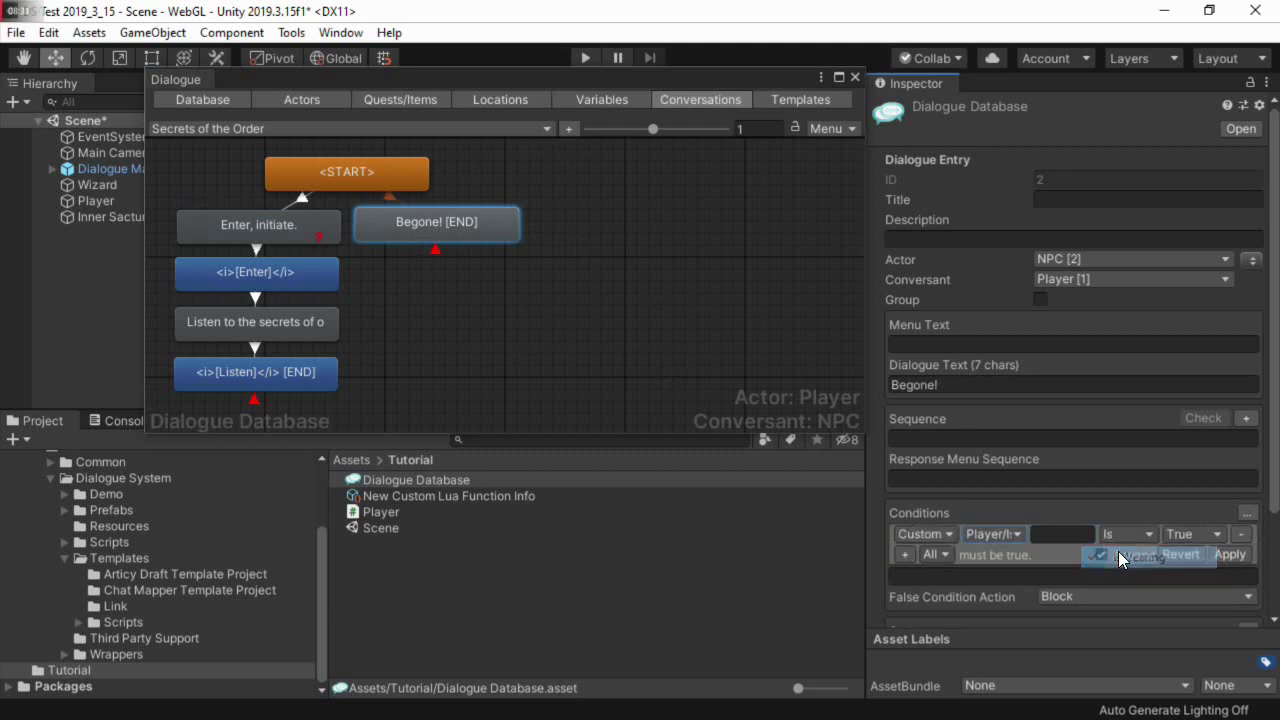
text(Ro)
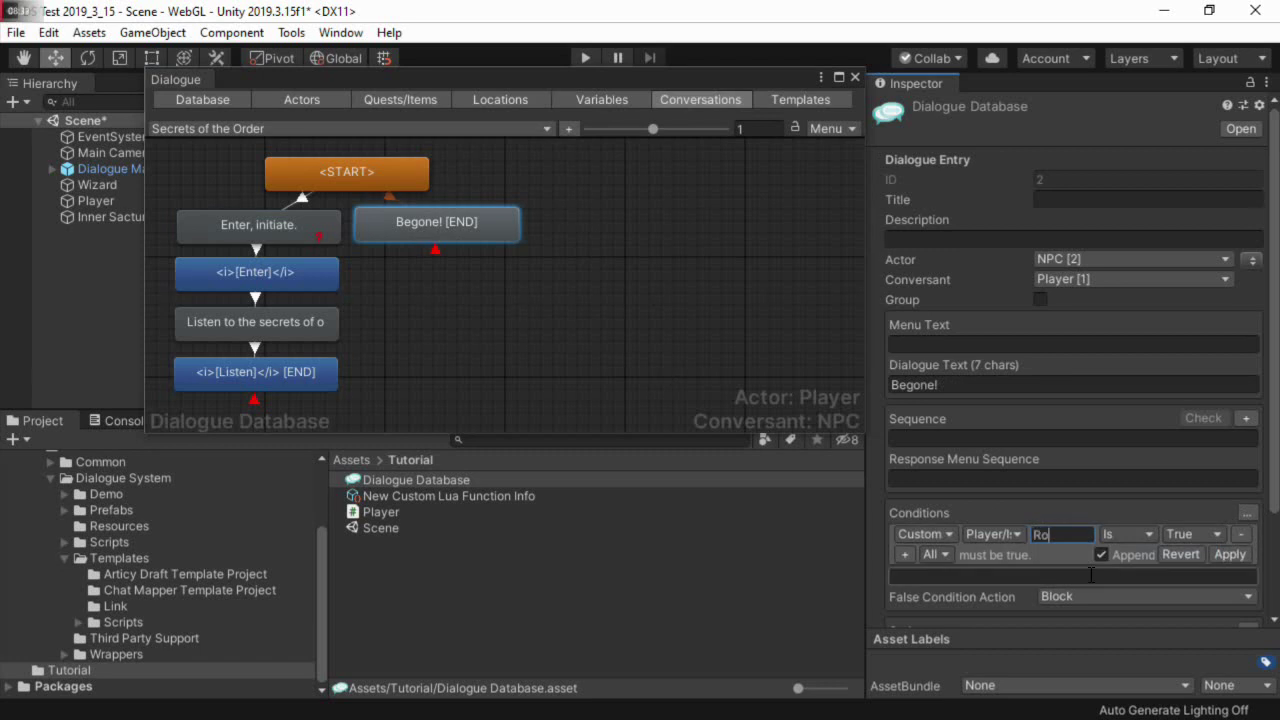
text(be)
click(1125, 534)
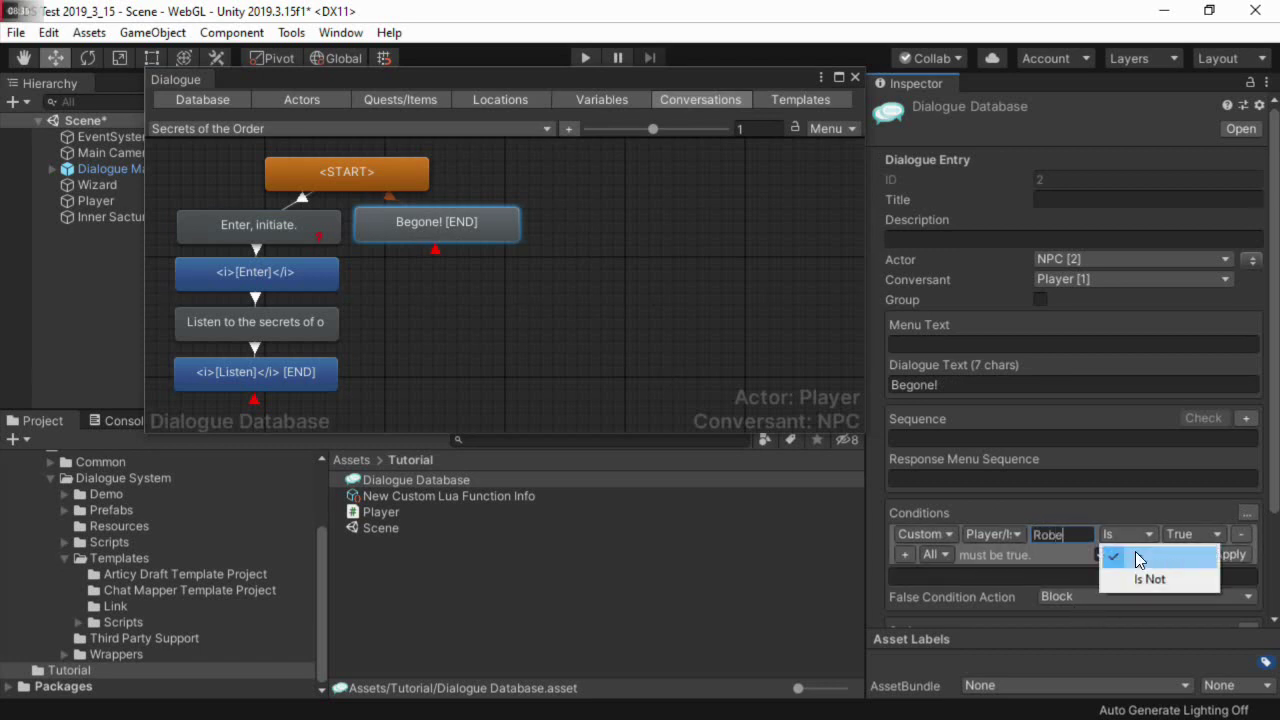
click(1145, 578)
click(1232, 553)
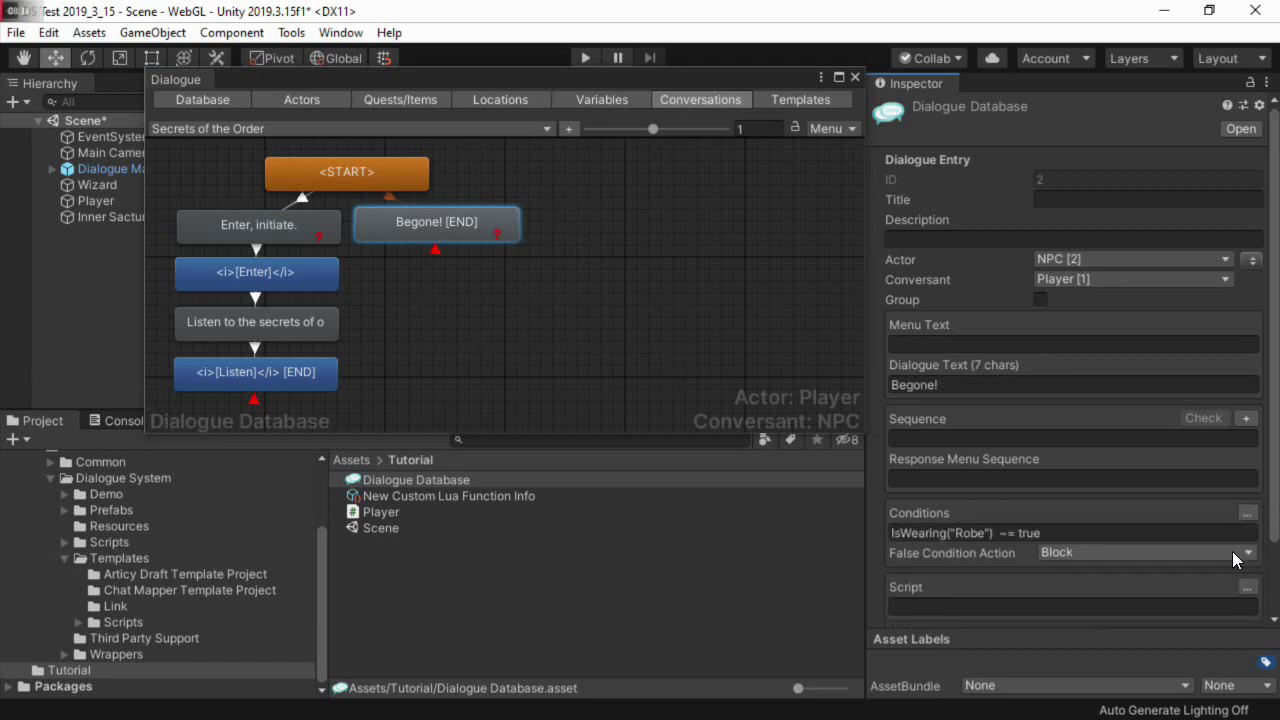
Add a custom GiveXP(20) action to the [Listen] entry's script
click(267, 375)
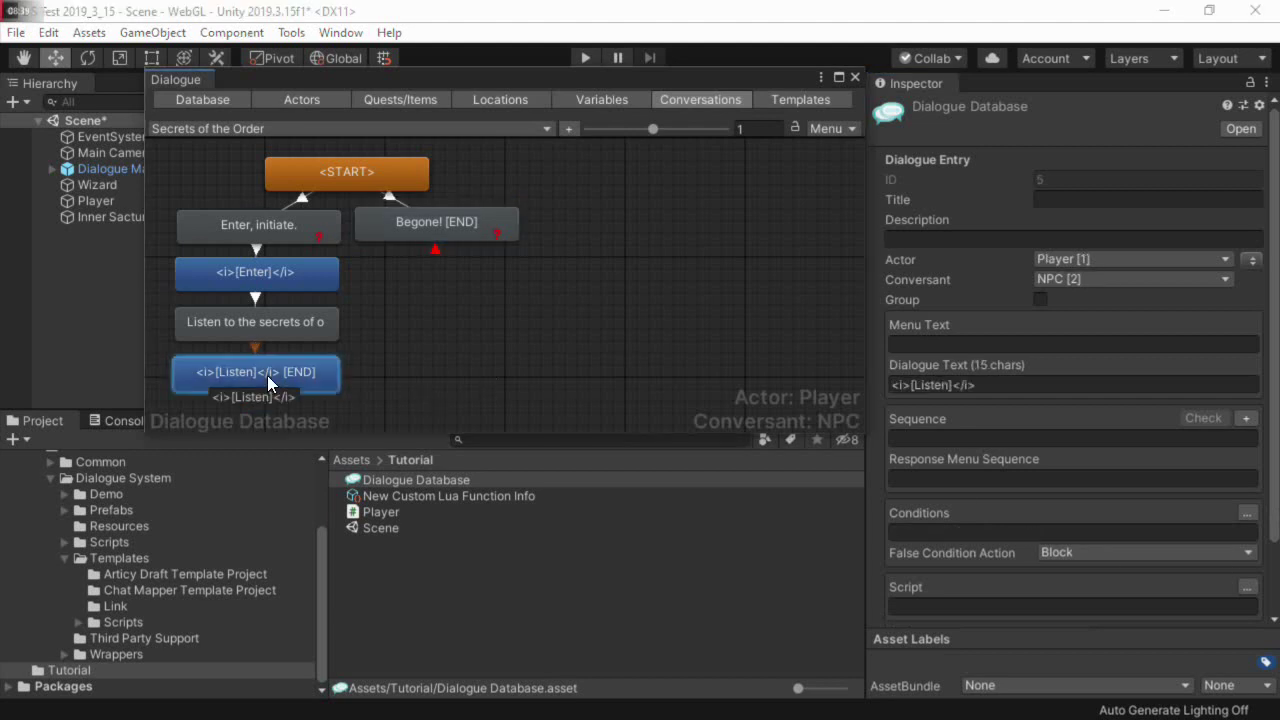
scroll(1190, 380, down, 2)
scroll(1150, 500, down, 1)
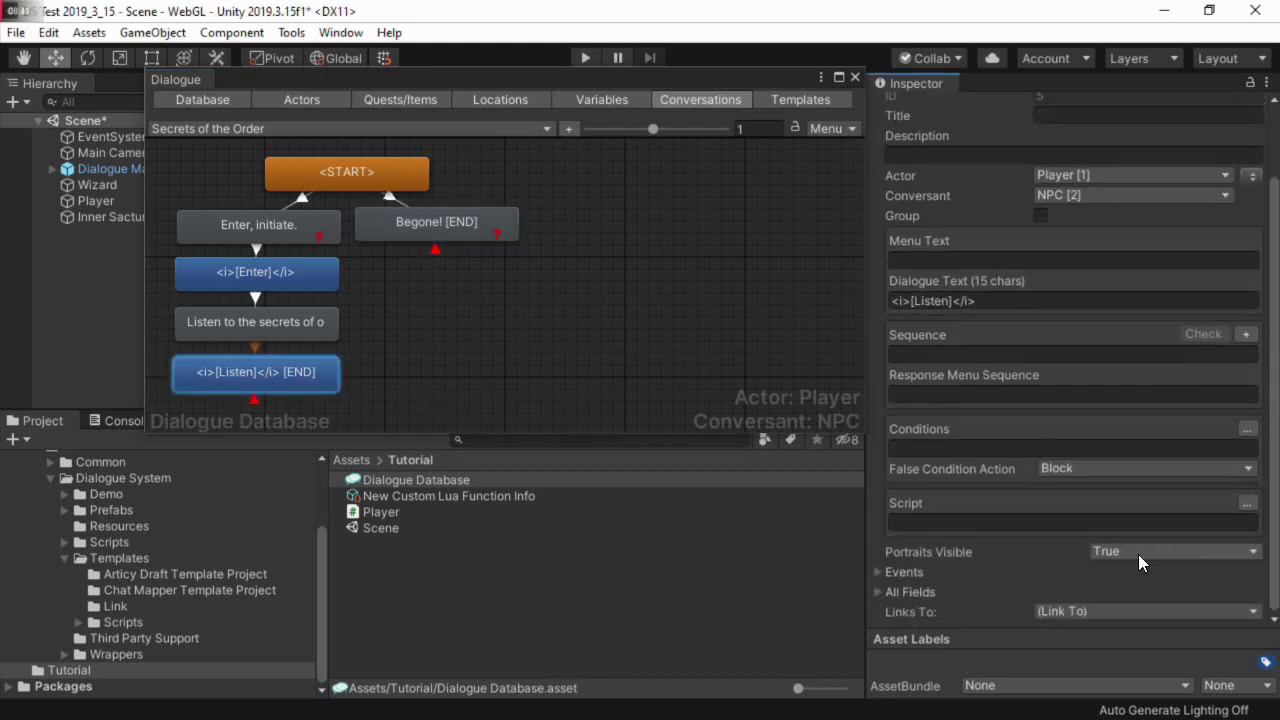
click(1247, 503)
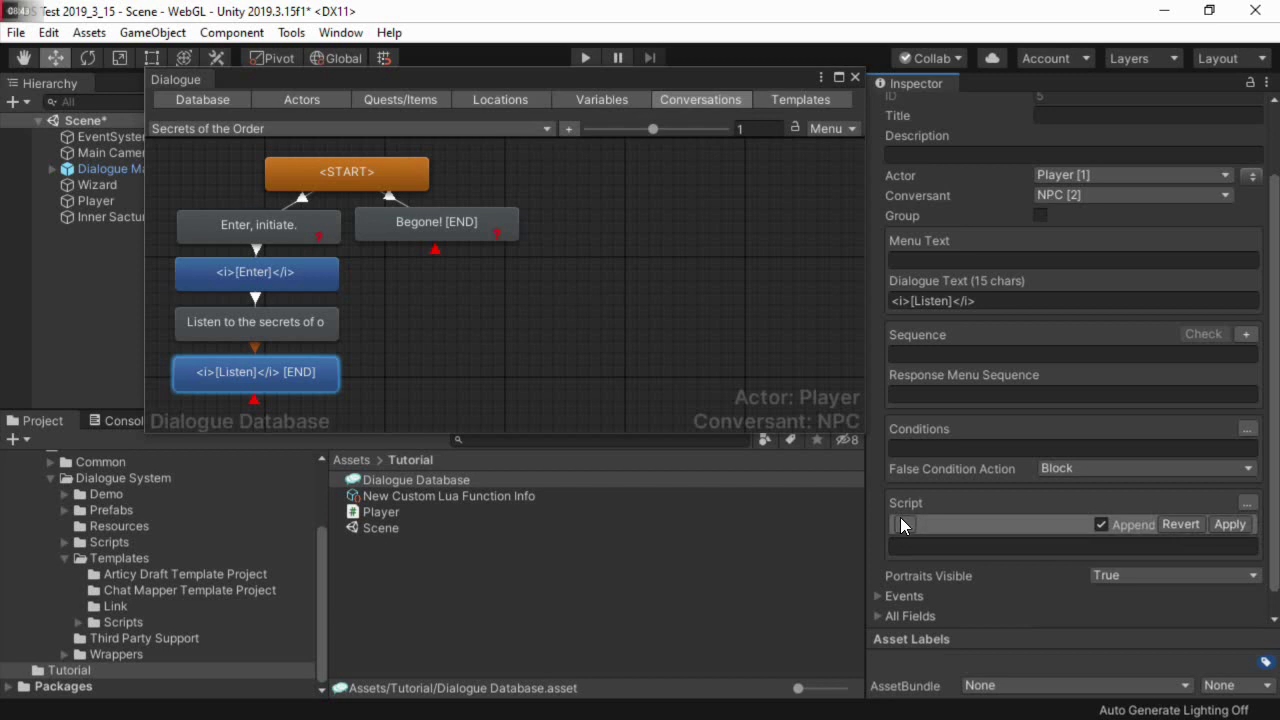
click(901, 521)
click(932, 522)
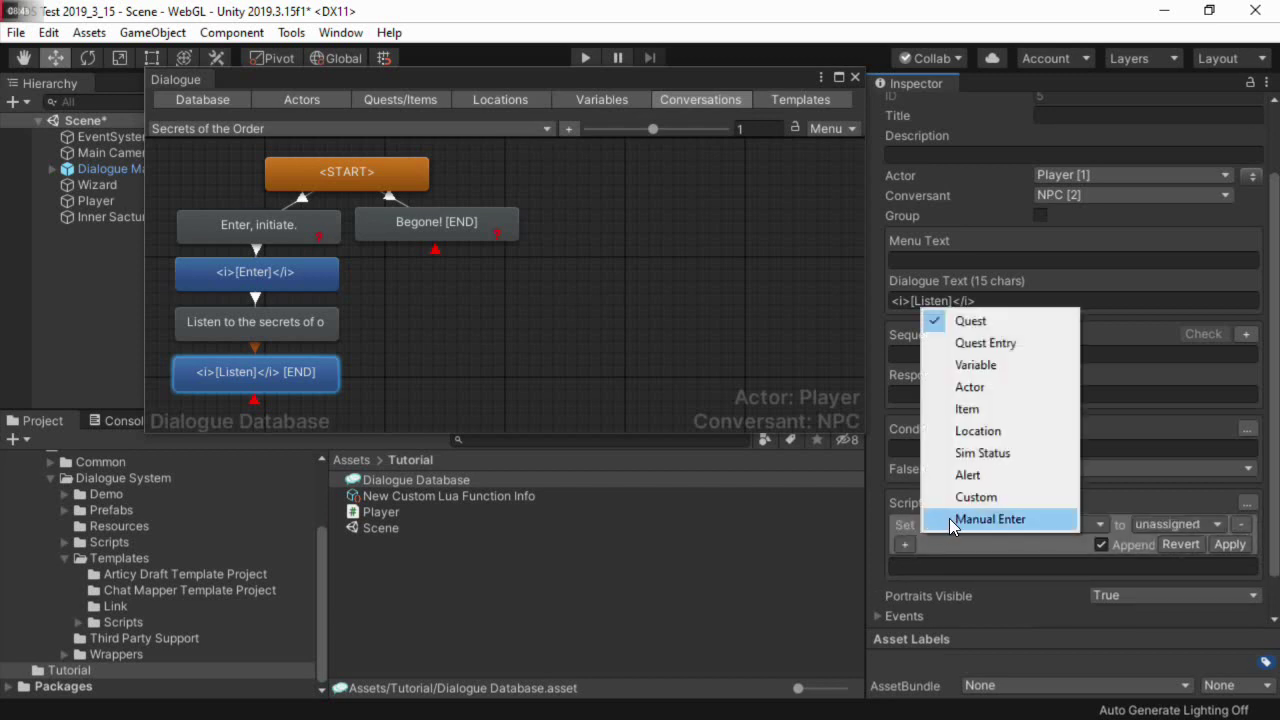
click(959, 498)
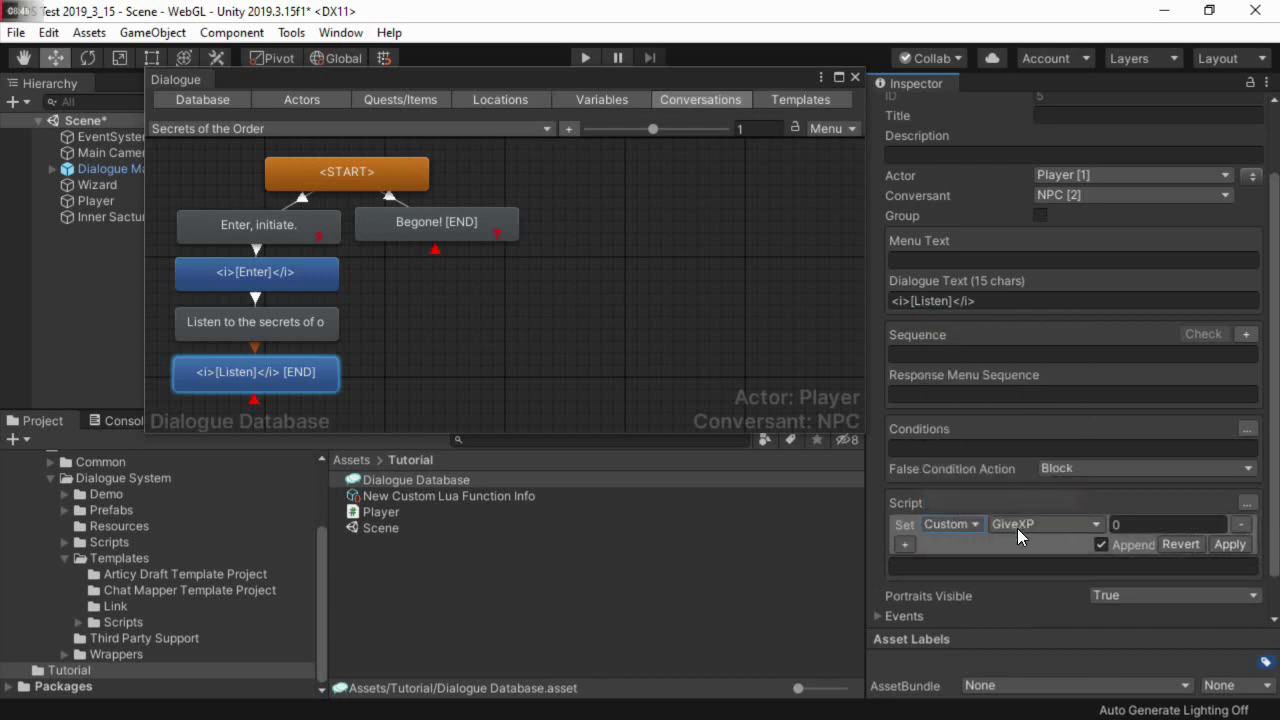
click(1137, 518)
text(20)
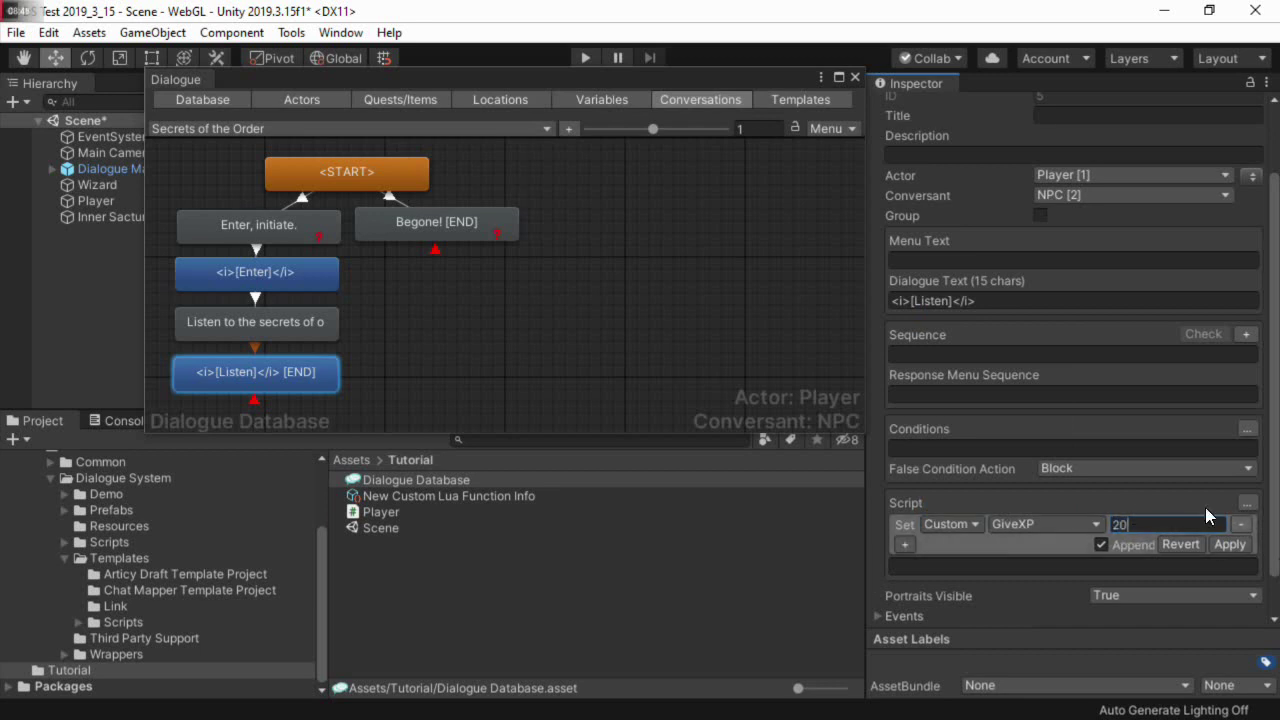
Add a second action setting Alert to "Earned 20 XP" and apply the script
click(901, 546)
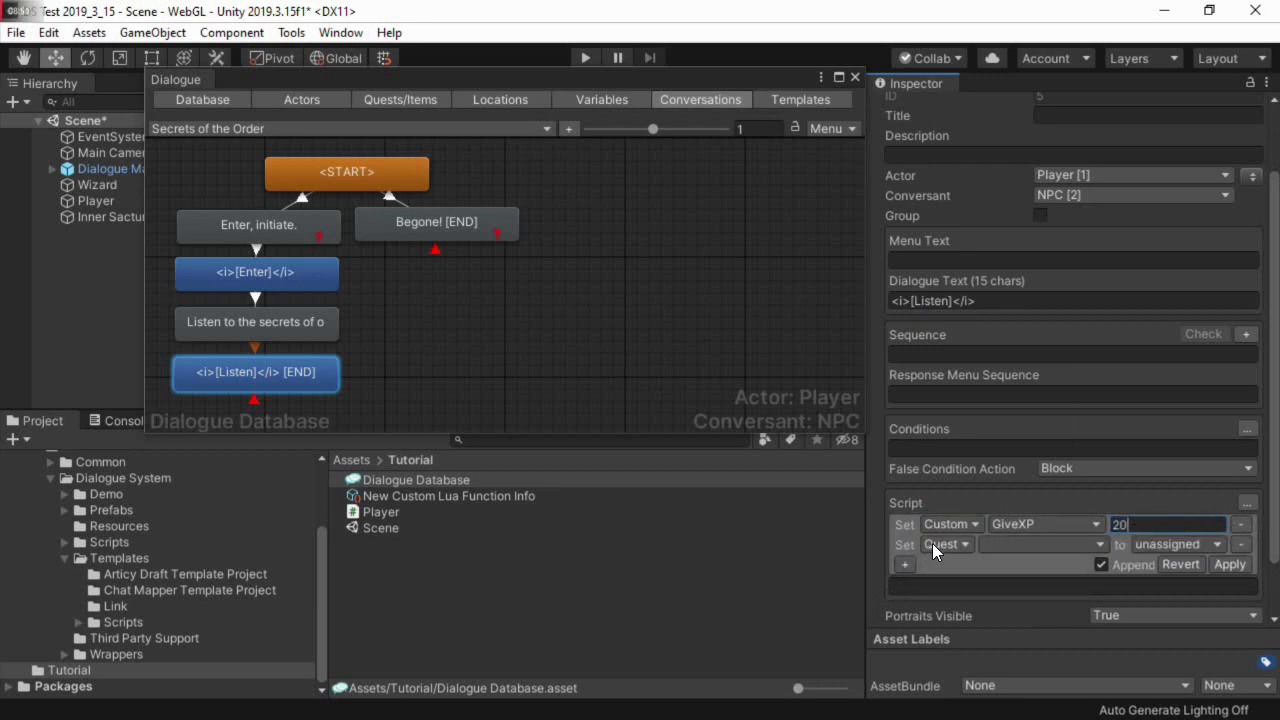
click(972, 385)
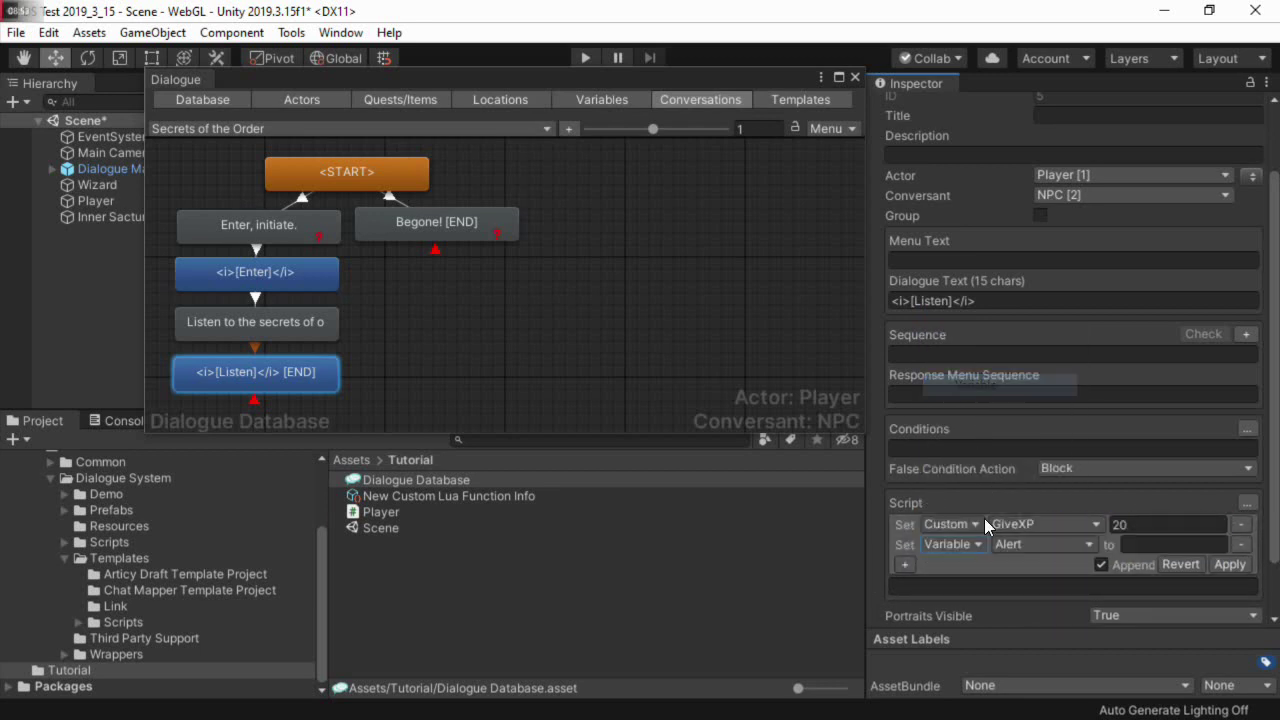
click(1134, 545)
text(Earned 2)
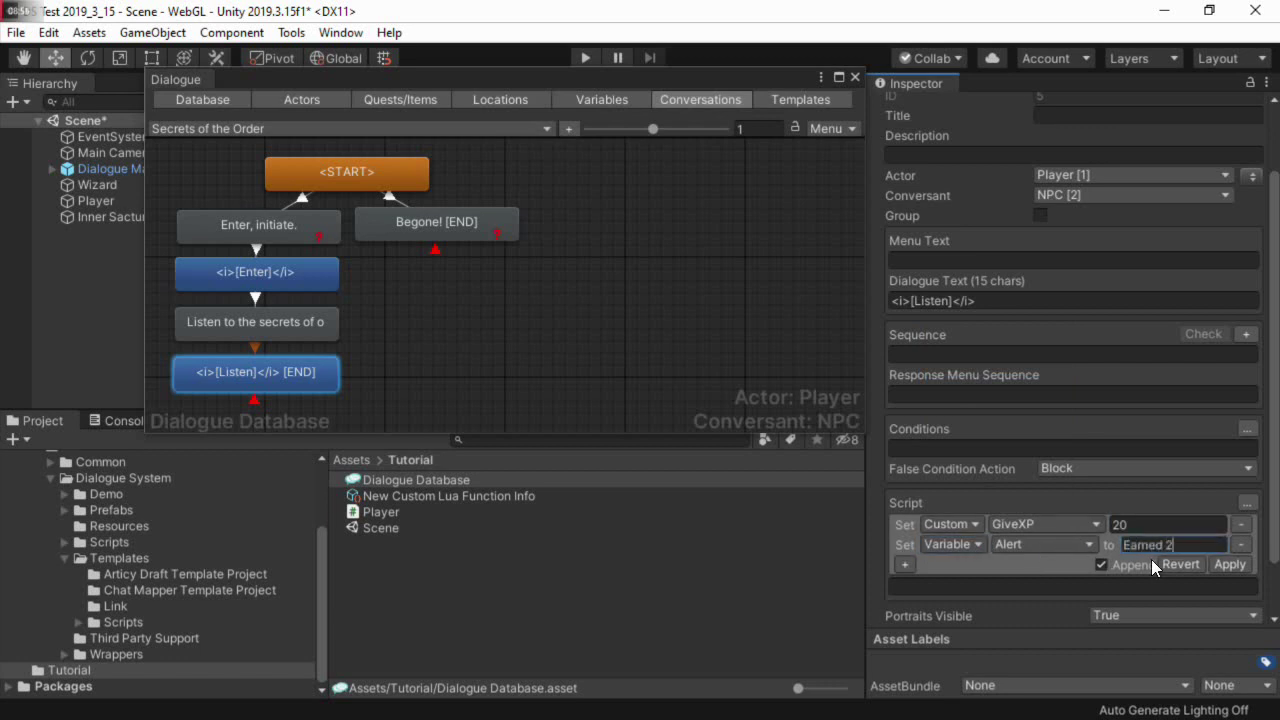
text(0 XP)
click(1238, 565)
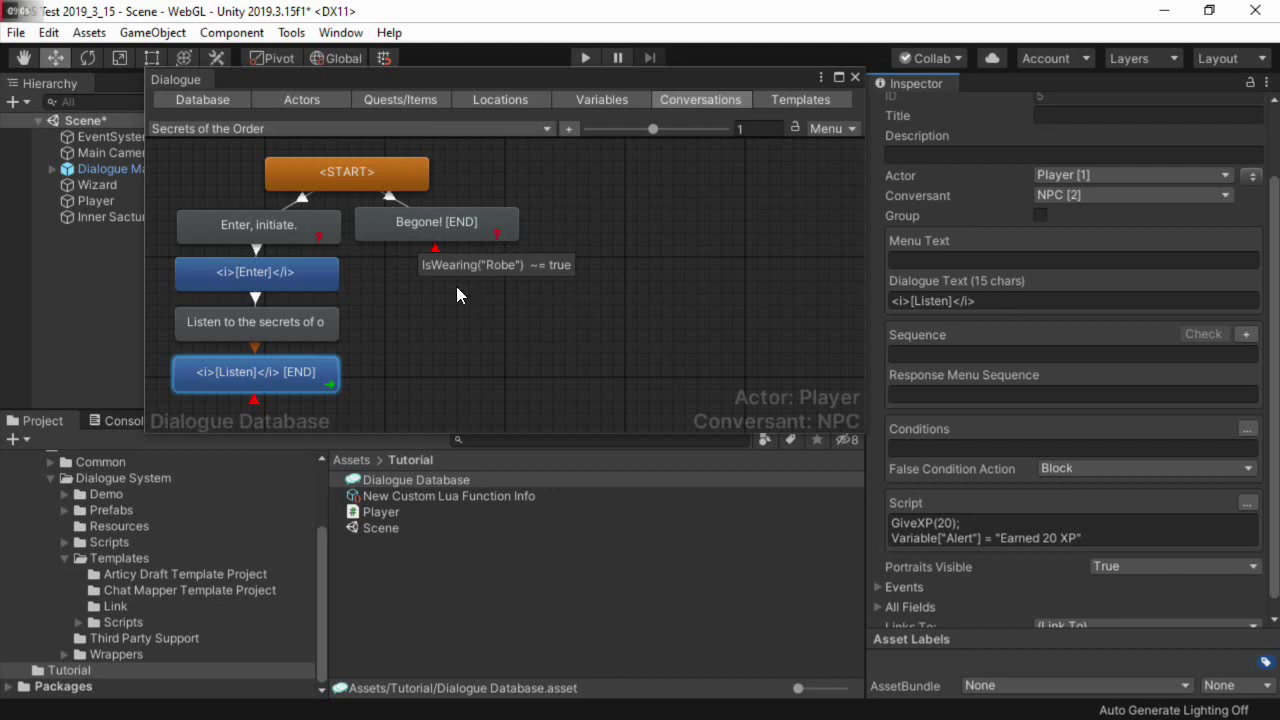
mouse_move(300, 378)
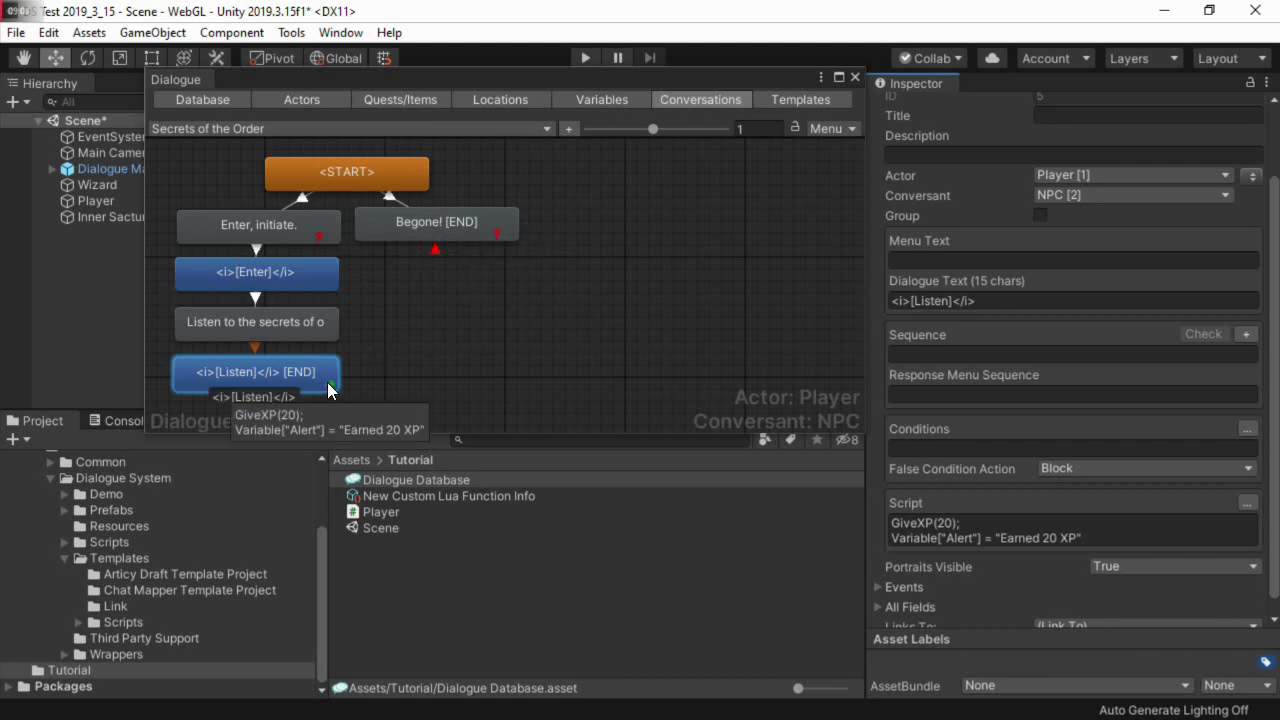
Play-test choosing [Enter] then [Listen], watching the Player's Xp reach 20, then stop
click(858, 79)
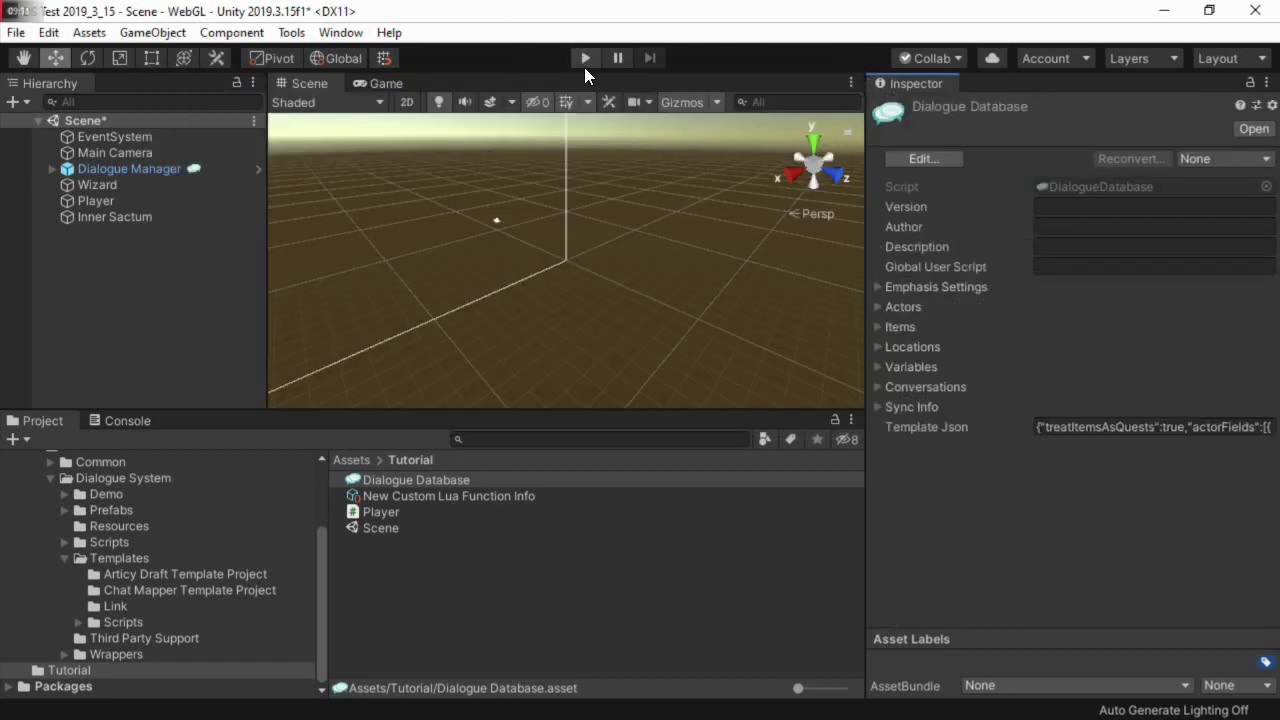
click(94, 199)
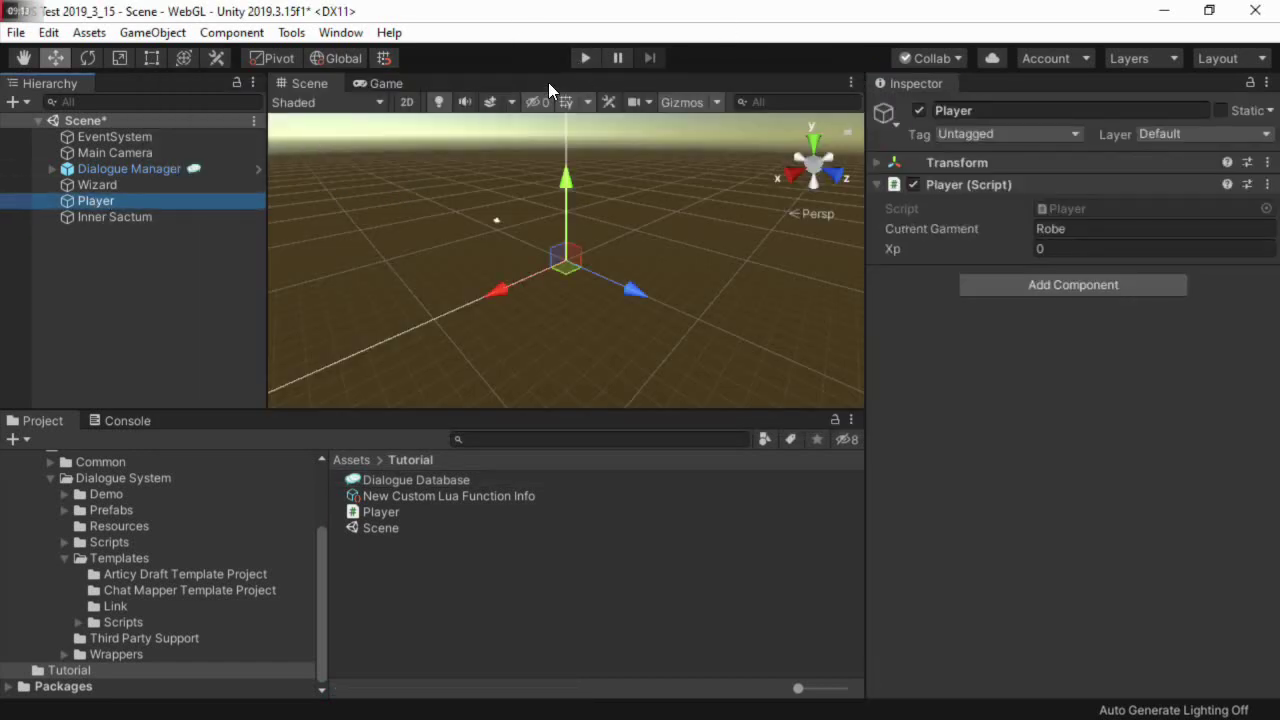
click(583, 60)
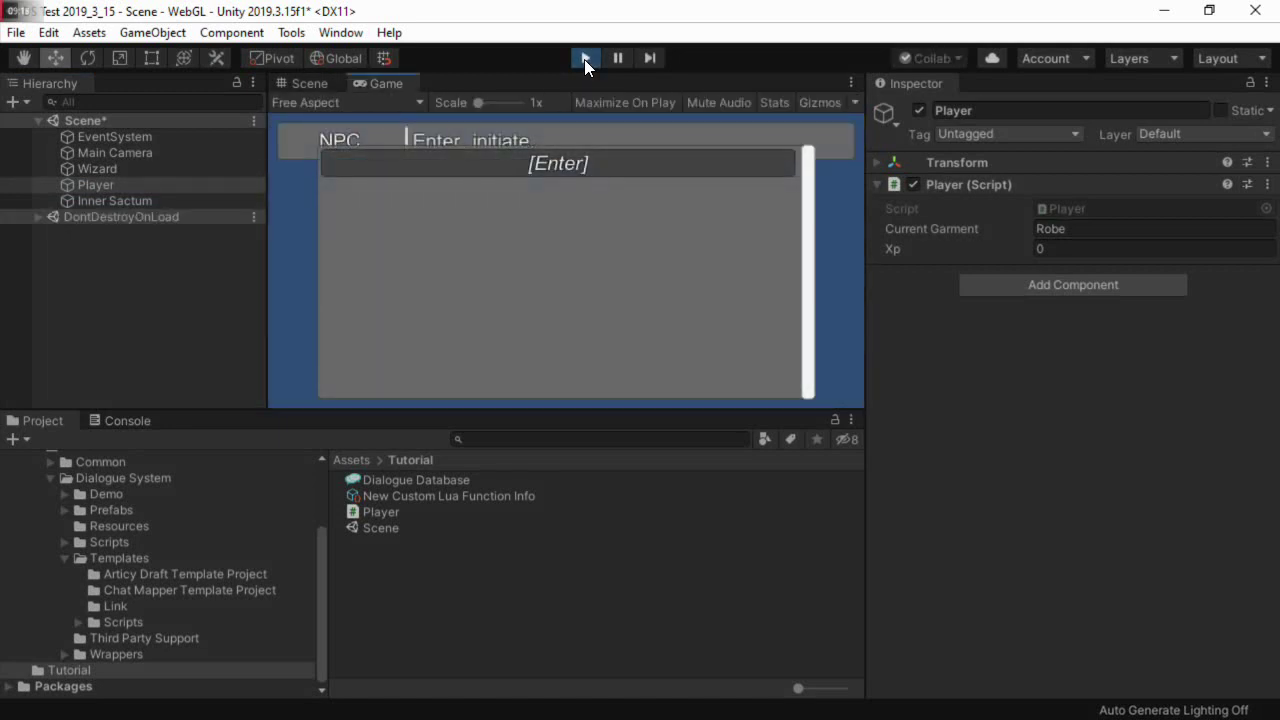
drag(616, 408, 616, 427)
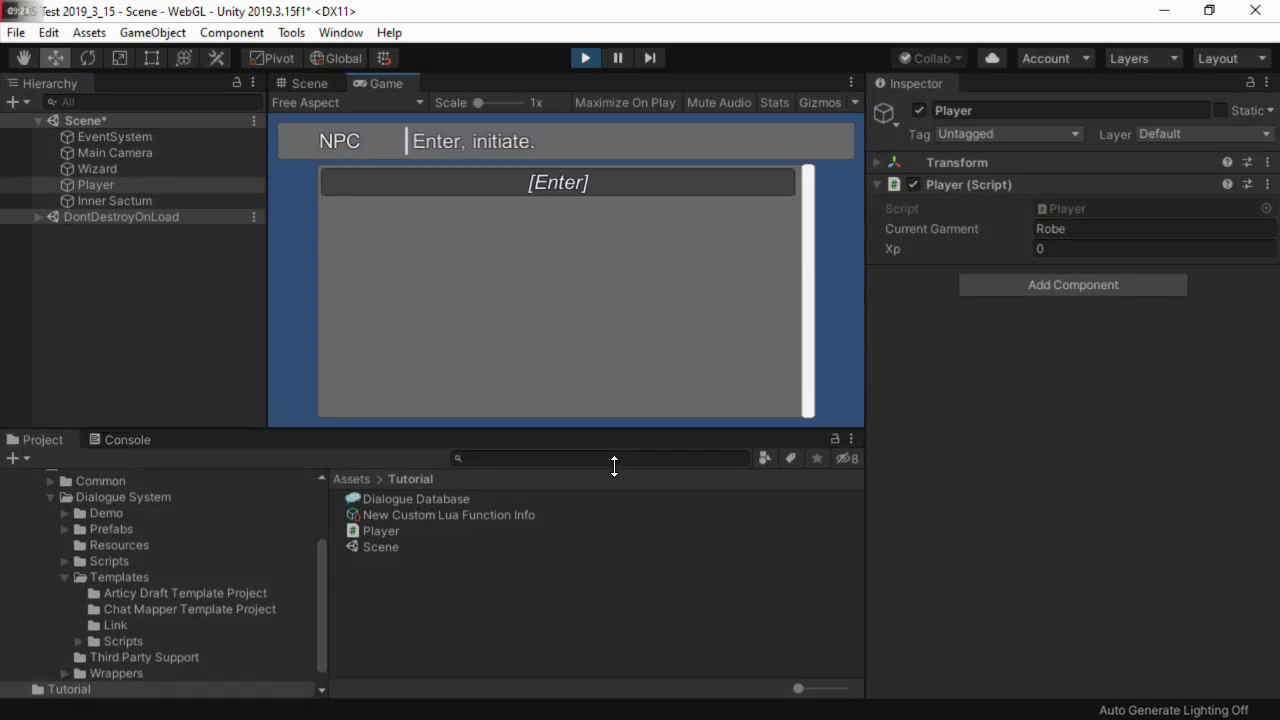
click(549, 186)
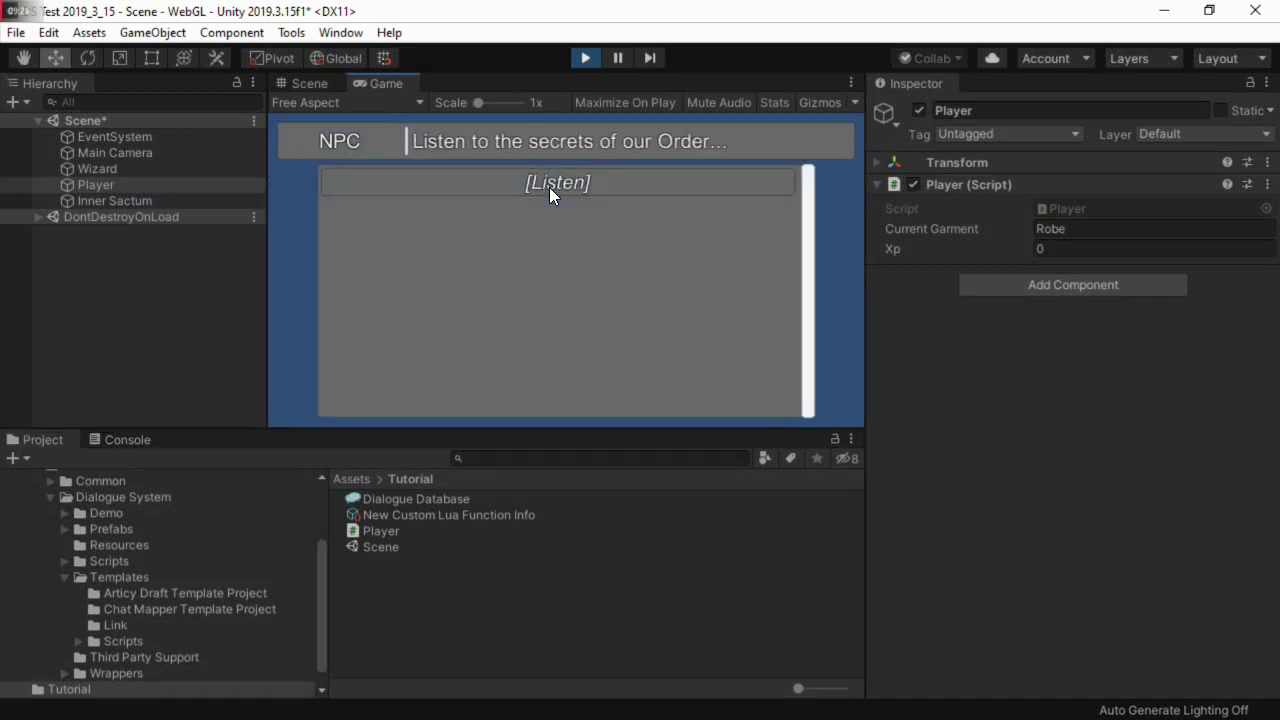
click(549, 187)
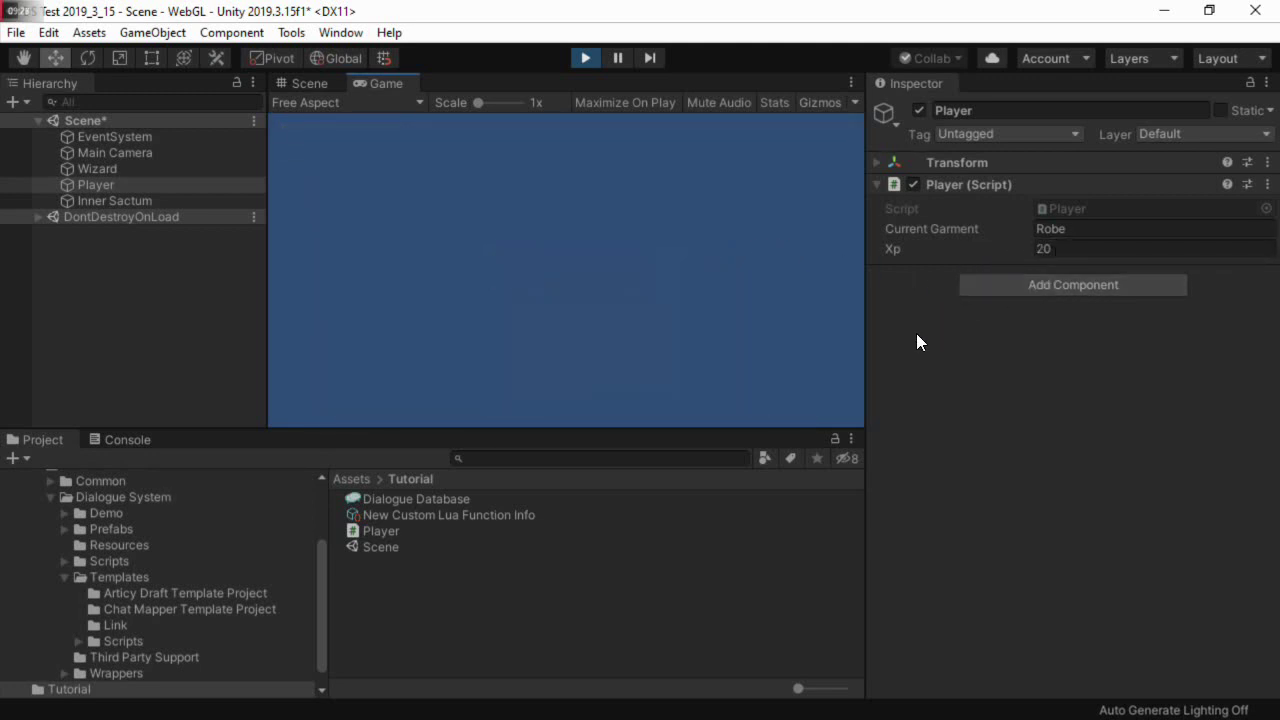
click(585, 57)
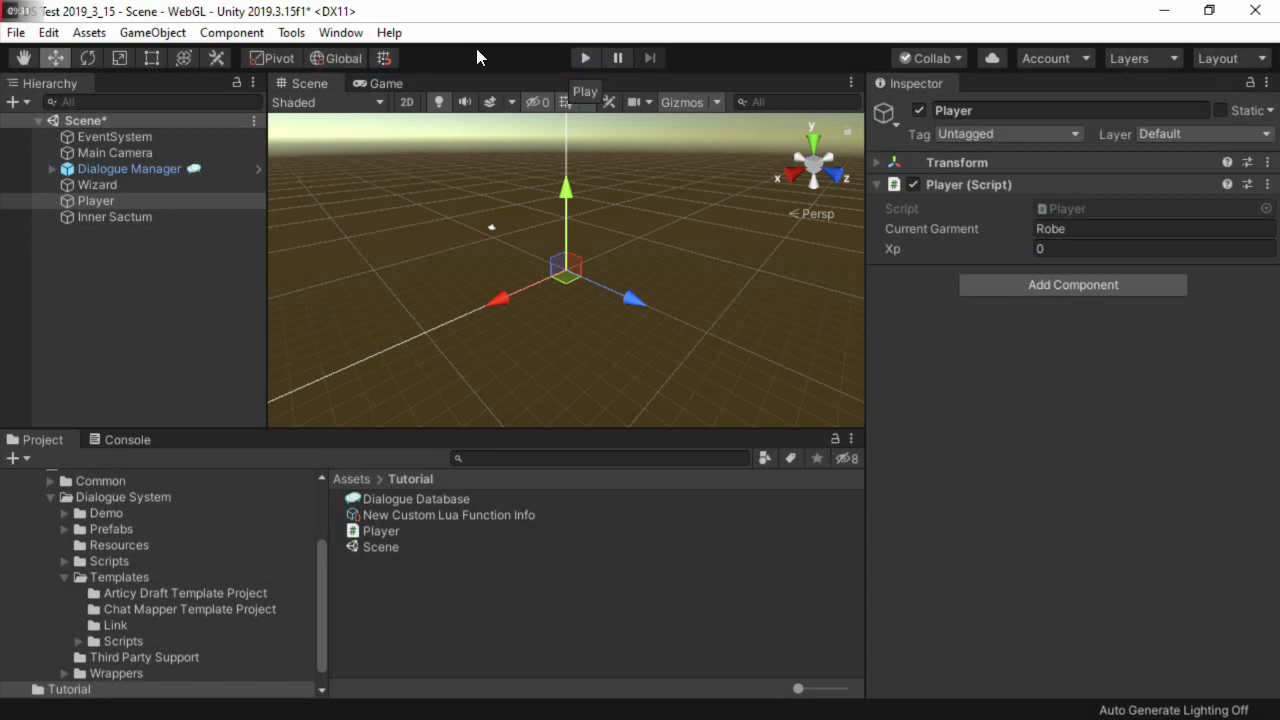
Add a Run Lua Code action to the Inner Sactum trigger
click(127, 214)
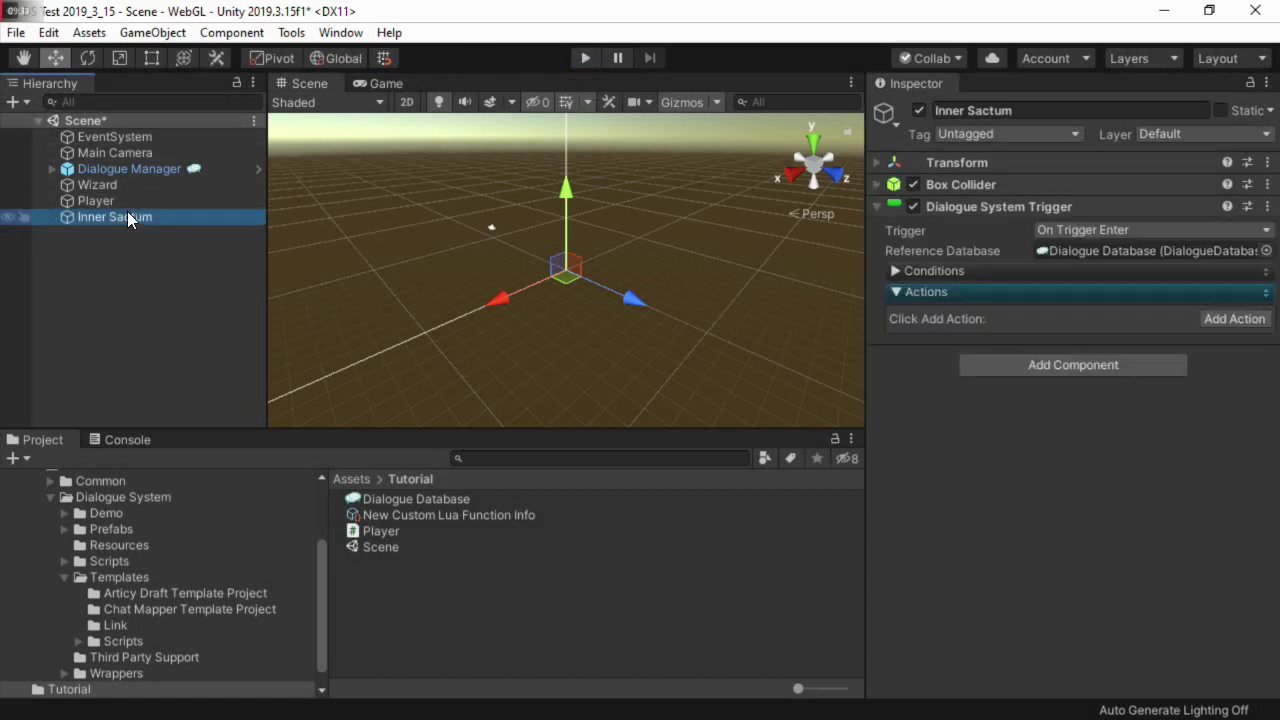
click(1213, 321)
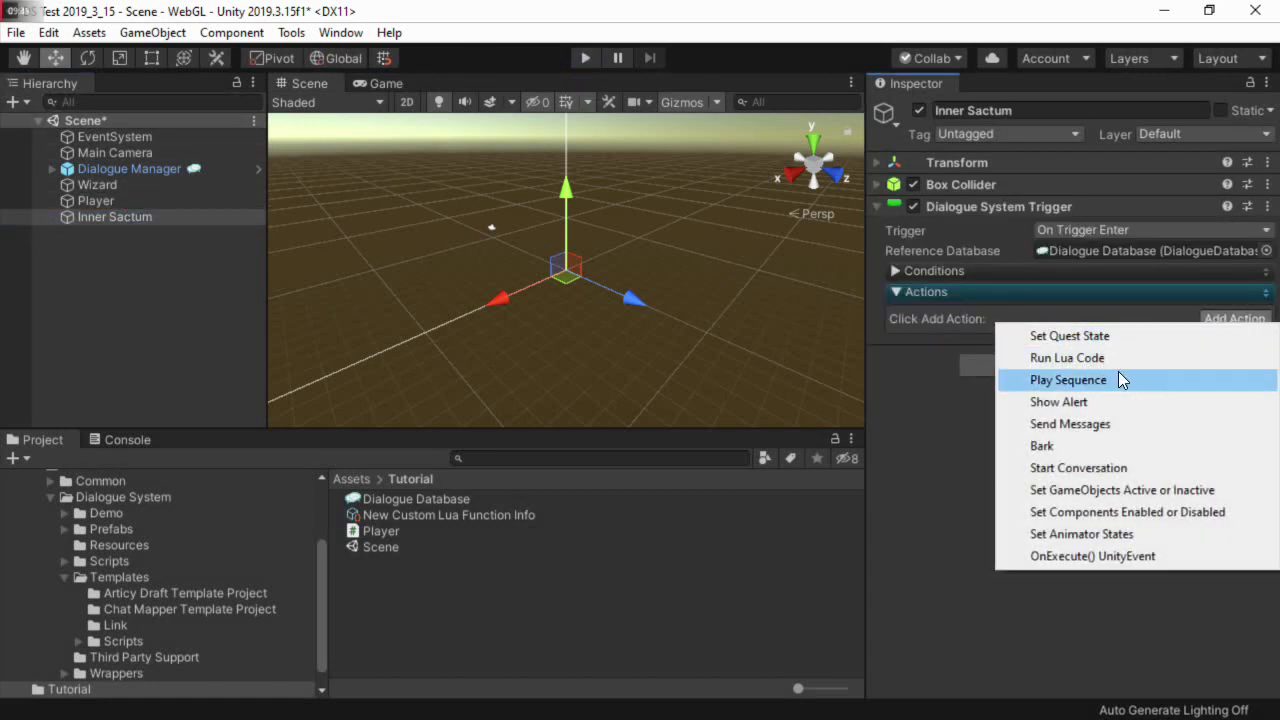
click(1068, 358)
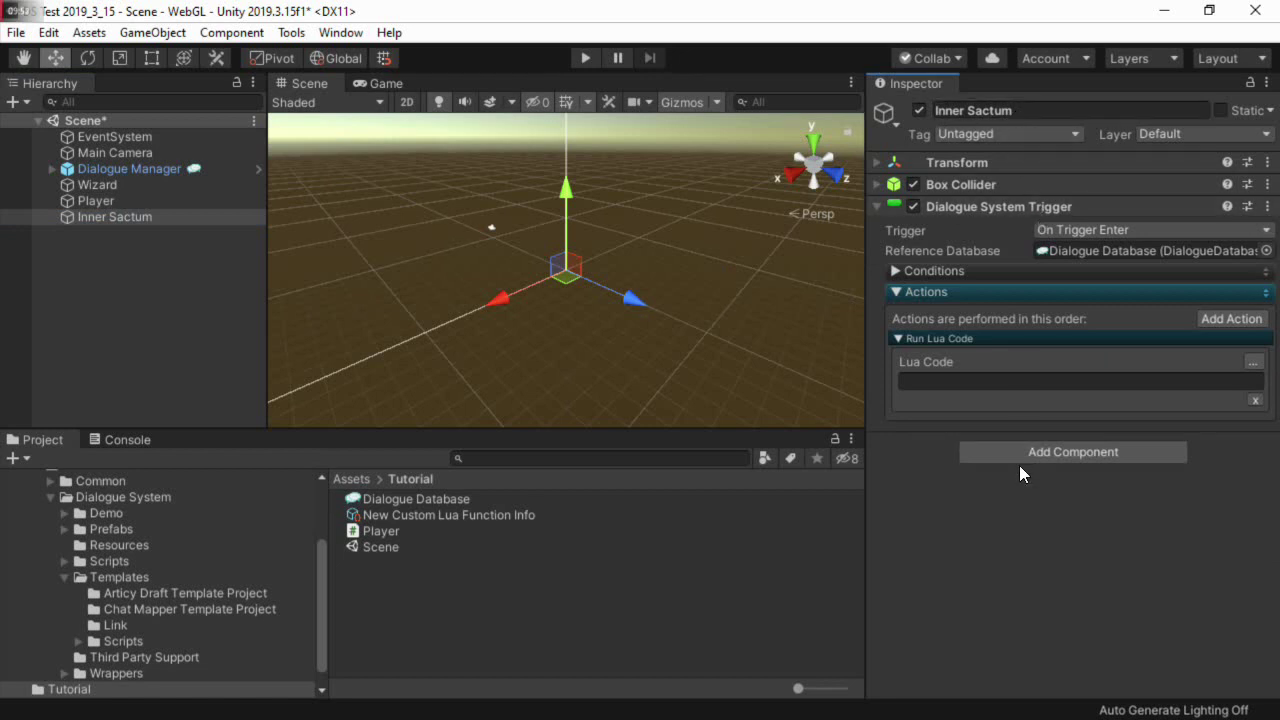
Set the action's Lua code to GiveXP(50) and apply it
click(1253, 364)
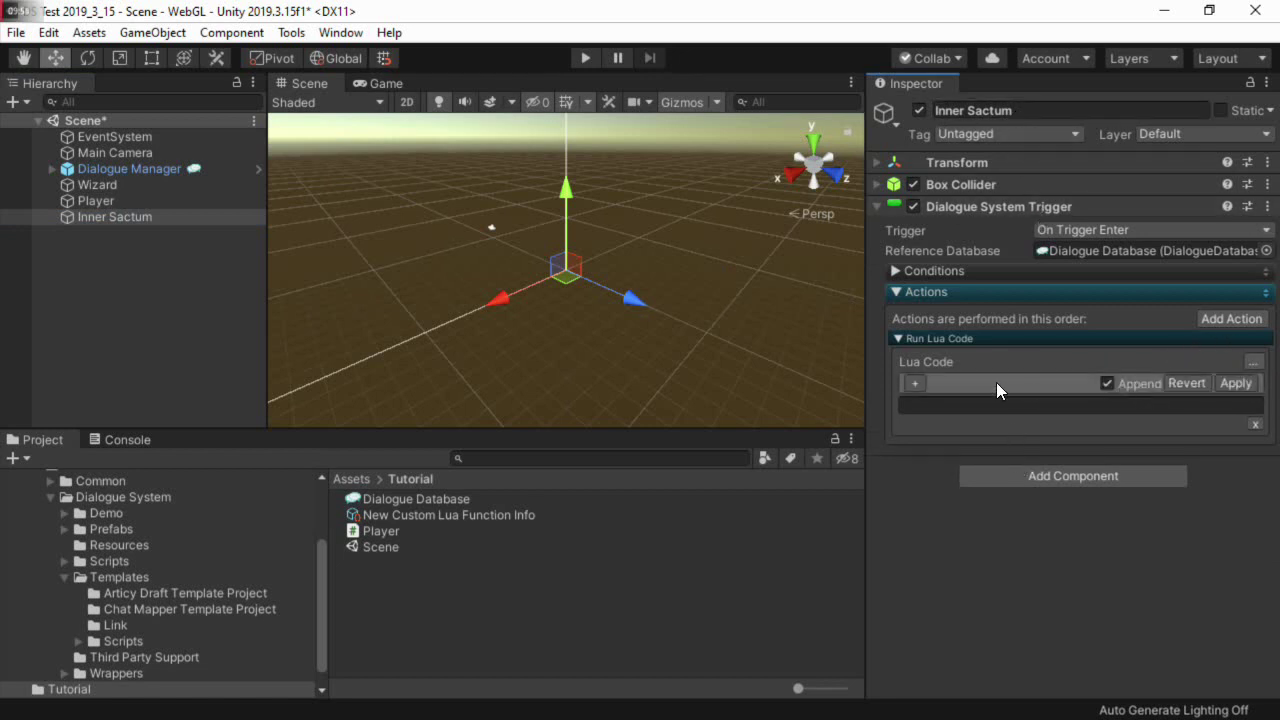
click(912, 381)
click(955, 383)
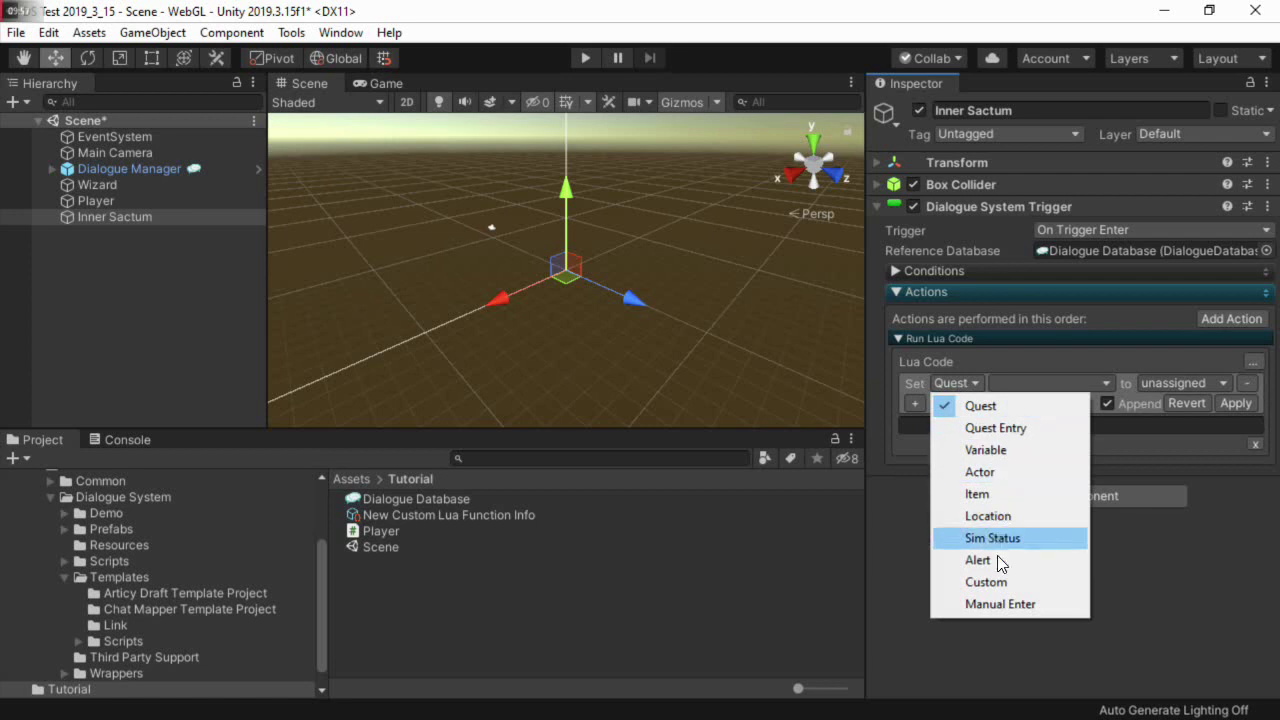
click(986, 582)
click(1154, 386)
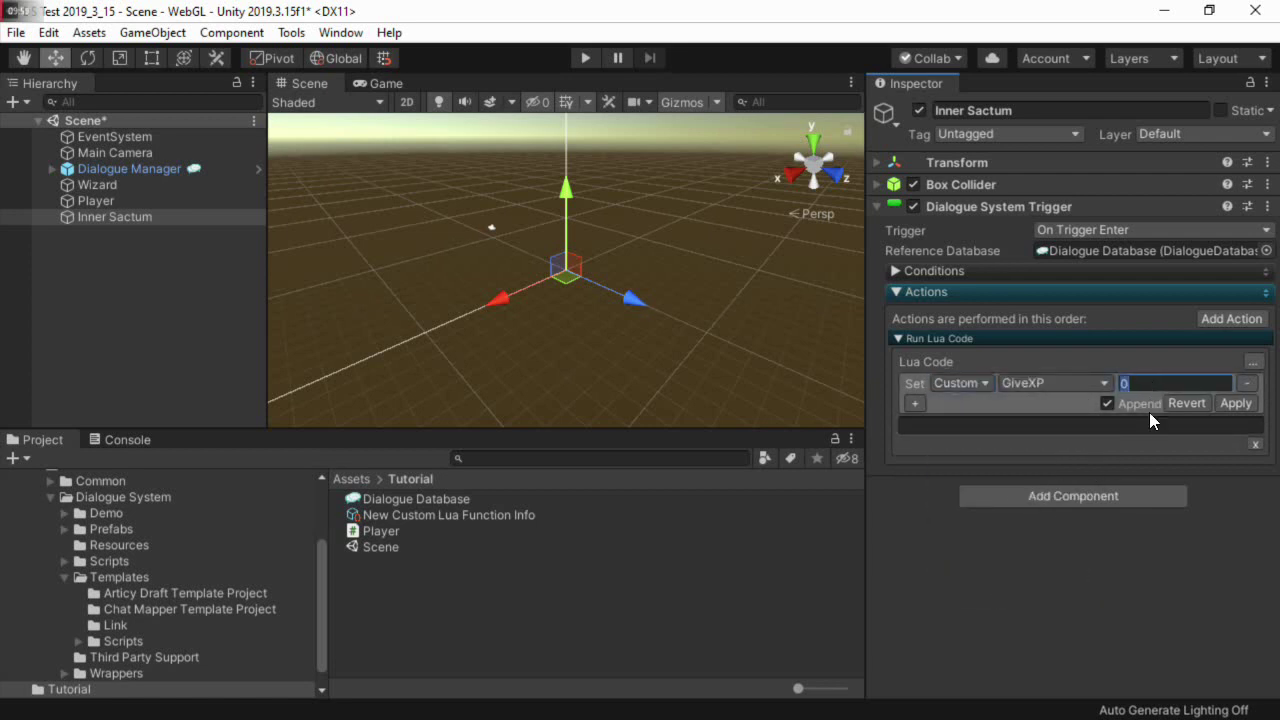
text(50)
click(1229, 404)
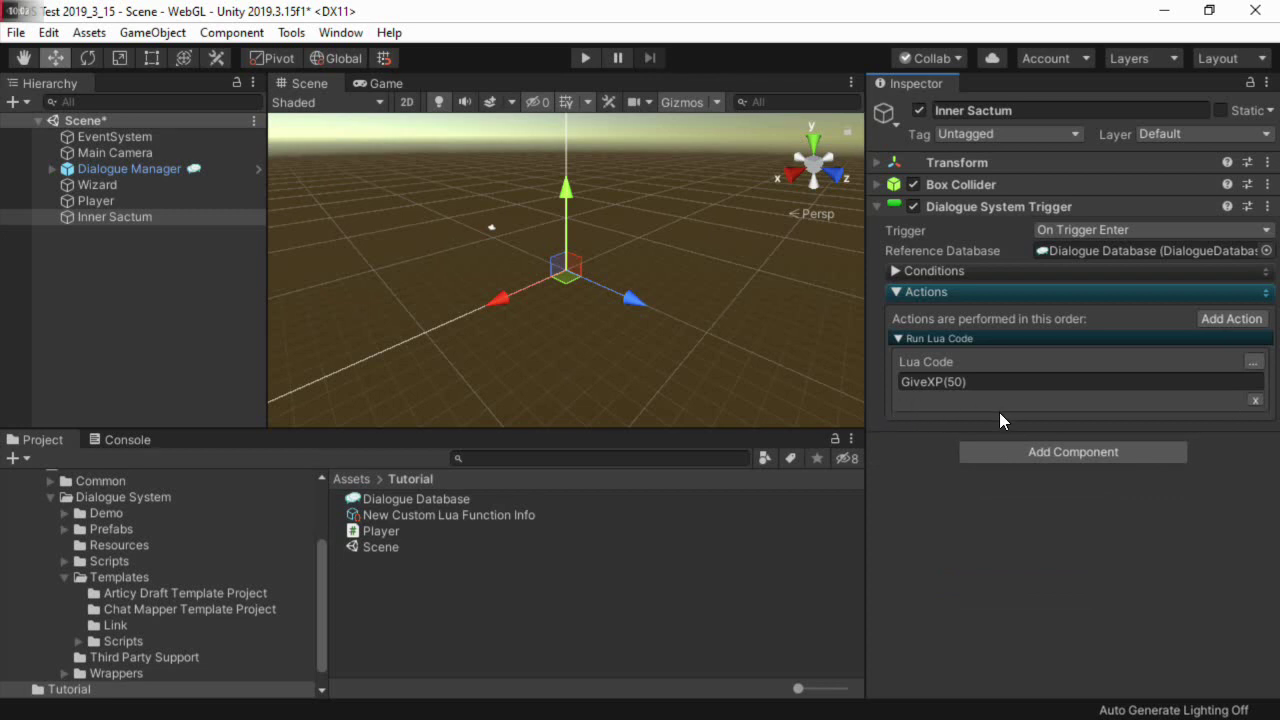